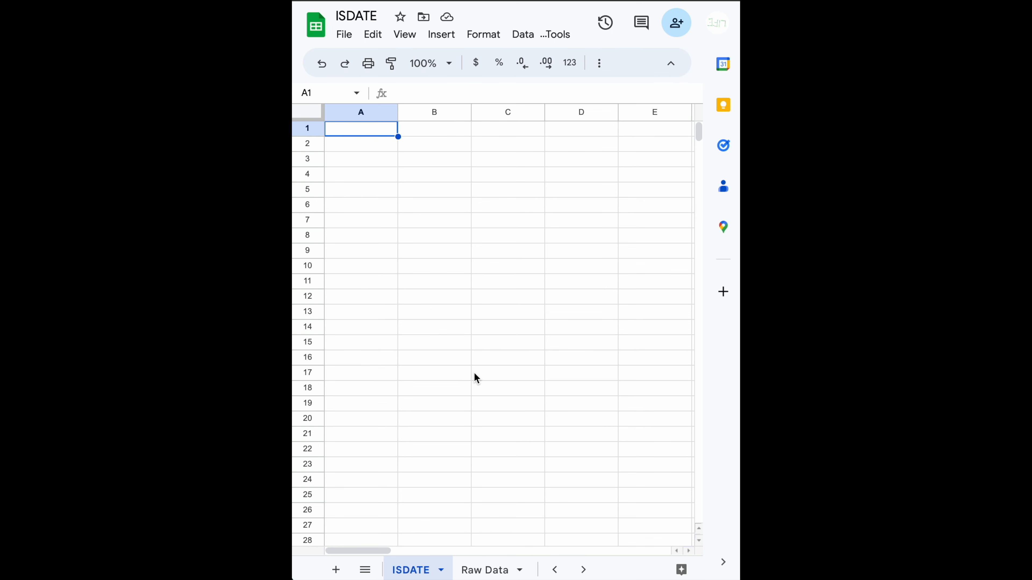
# Step: Enter June 19 2023 in cell A1 and 2023/06/19 in cell A2
pyautogui.write('July')
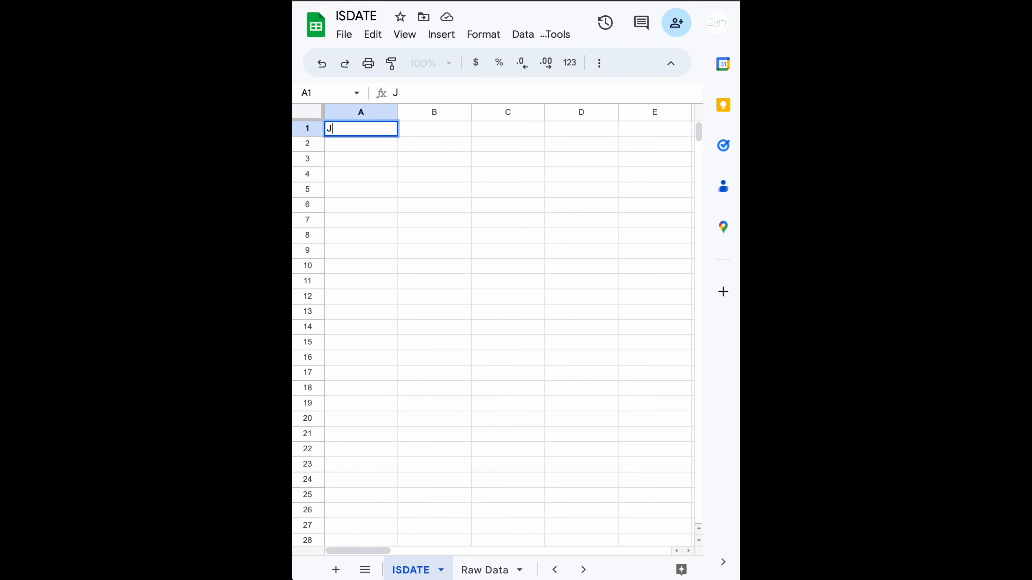
pyautogui.press('BackSpace')
pyautogui.press('BackSpace')
pyautogui.write('ne 19 2023')
pyautogui.press('Return')
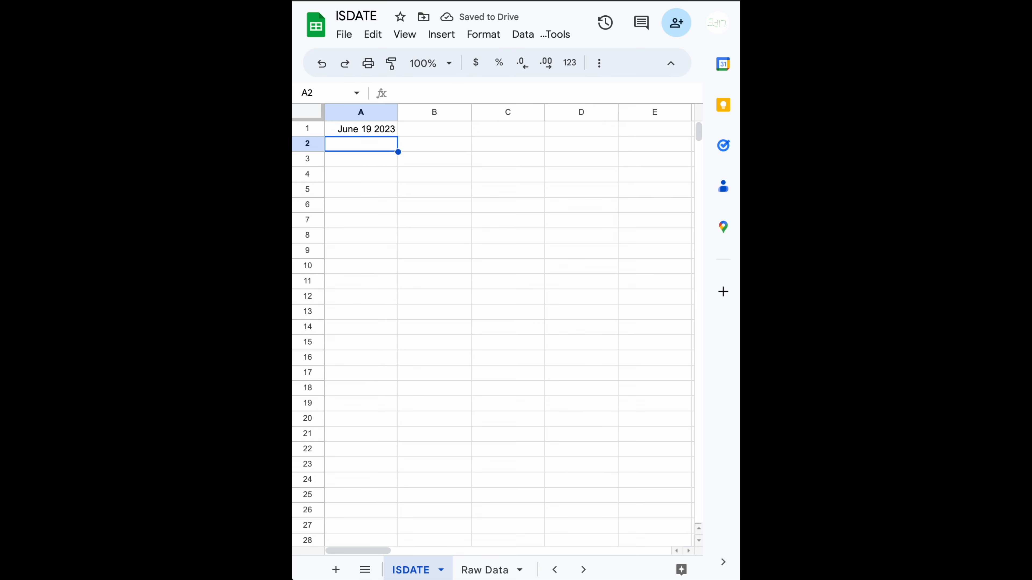
pyautogui.write('2023')
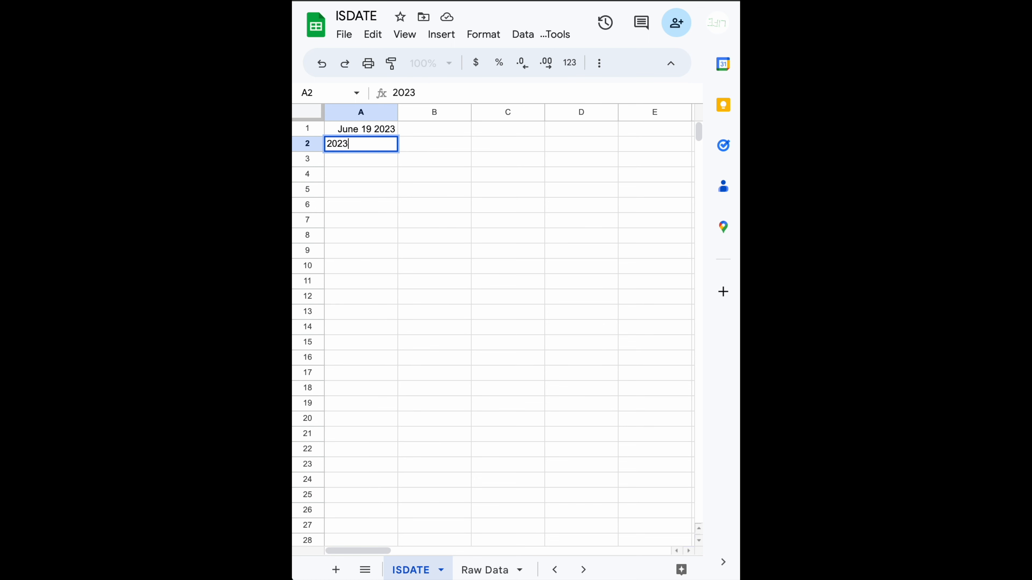
pyautogui.write('/06/19')
pyautogui.press('Return')
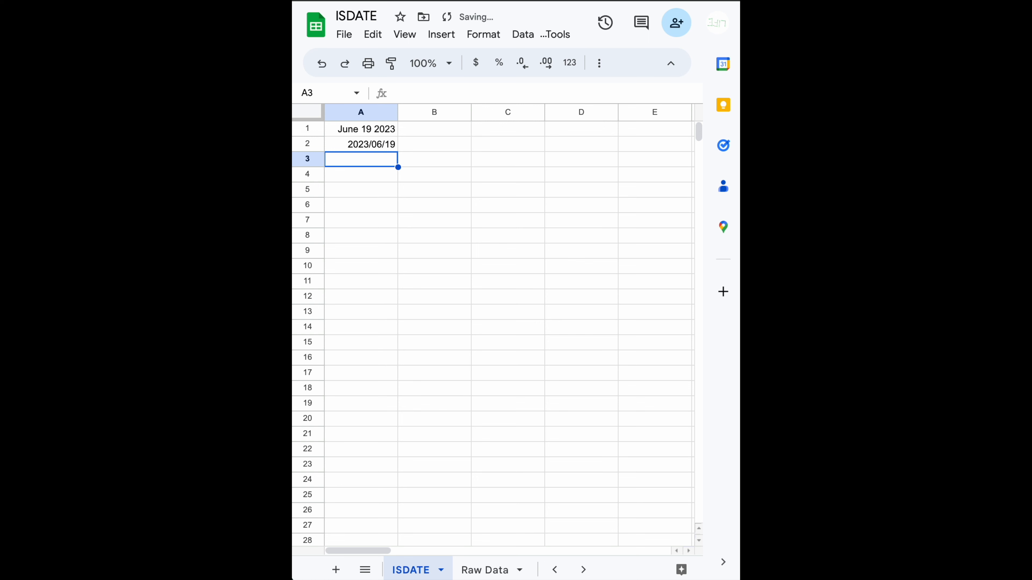
# Step: Enter June in cell A3 and 19 June in cell A4
pyautogui.write('June')
pyautogui.press('Return')
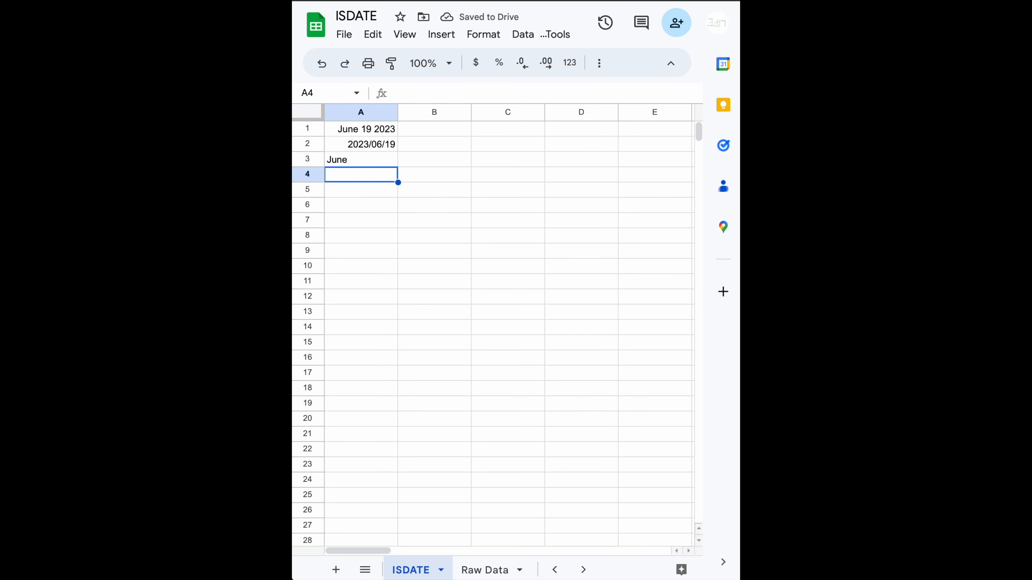
pyautogui.write('19')
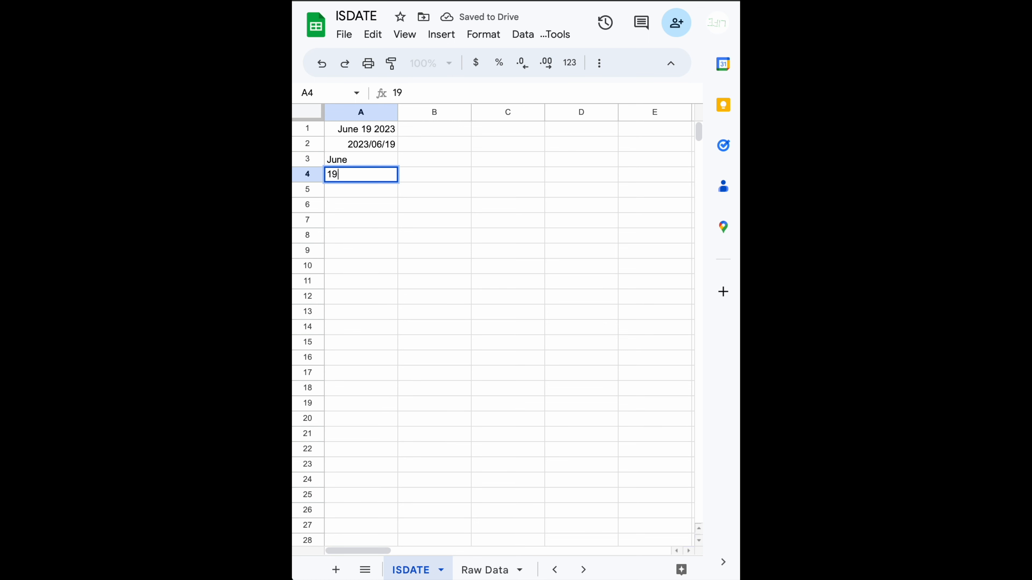
pyautogui.write(' June')
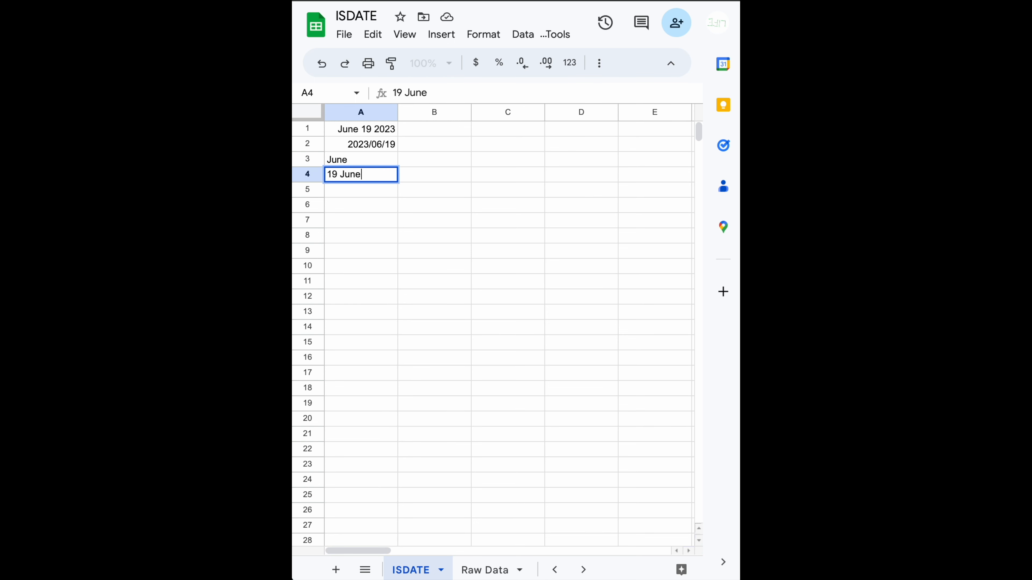
pyautogui.press('Return')
# Step: Test the value in A1 with an ISDATE formula in cell B1 and autofill it down to B4
pyautogui.press('Up')
pyautogui.press('Up')
pyautogui.press('Up')
pyautogui.press('Up')
pyautogui.press('Right')
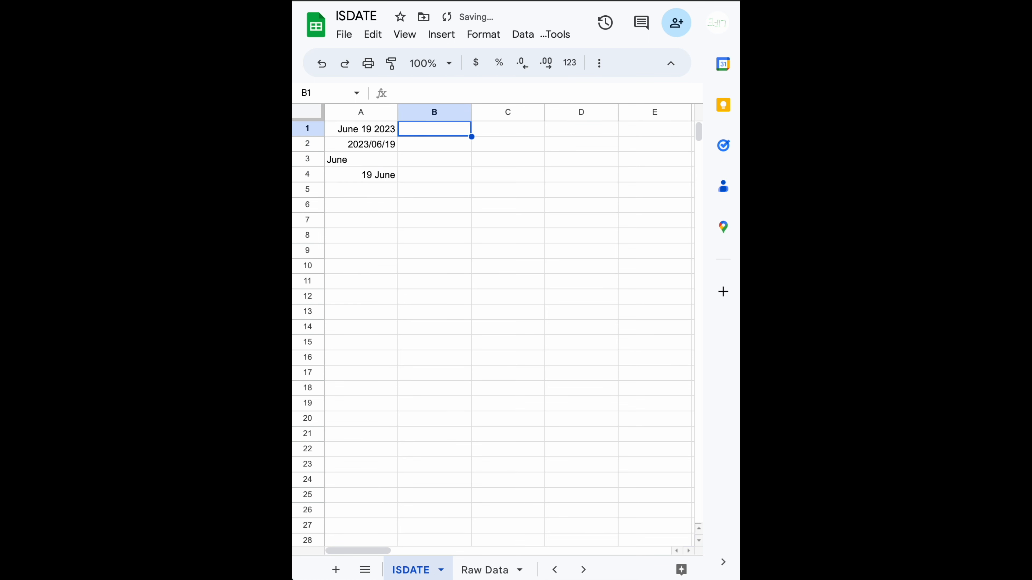
pyautogui.write('=')
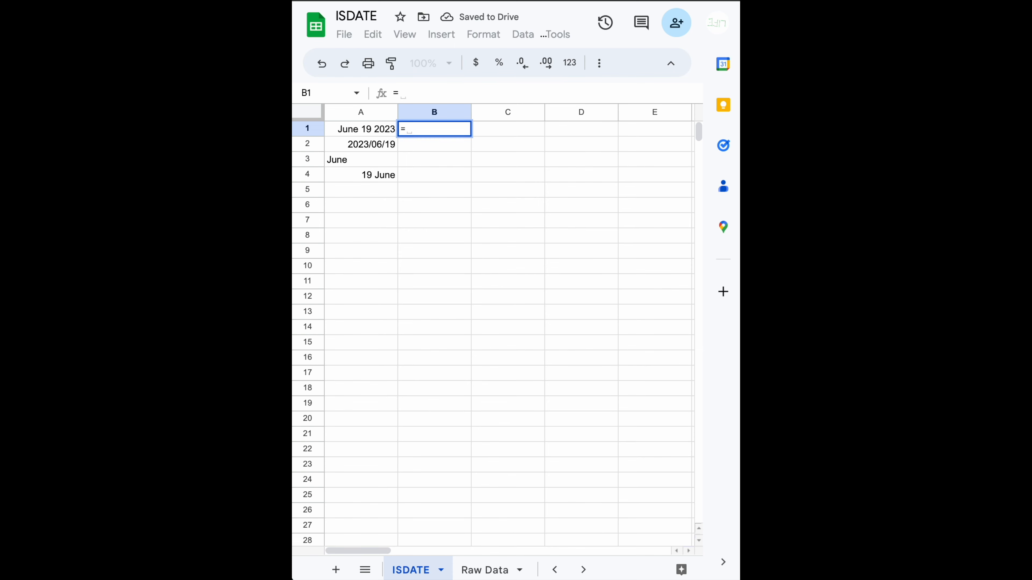
pyautogui.write('isdate')
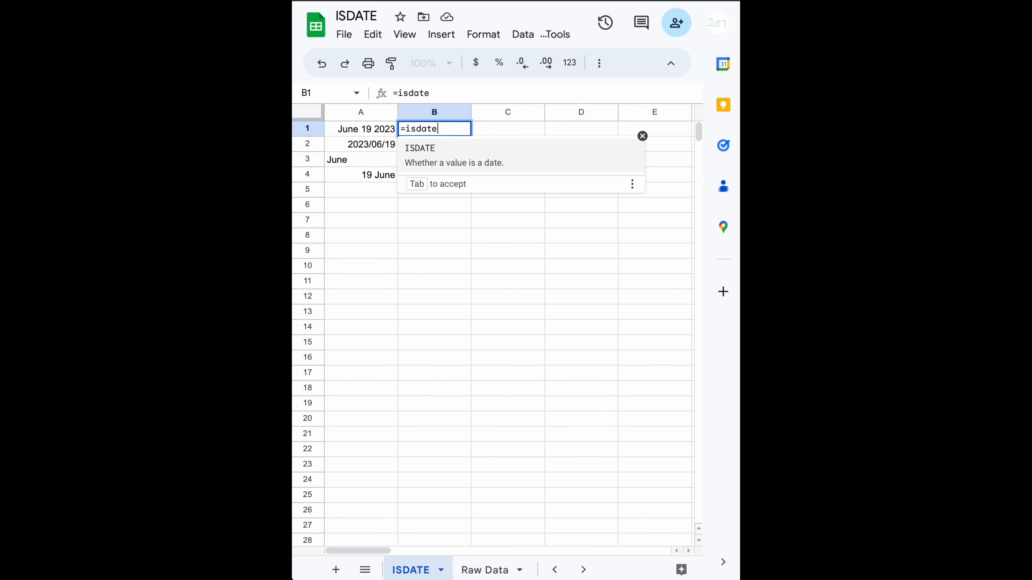
pyautogui.press('Tab')
pyautogui.press('Left')
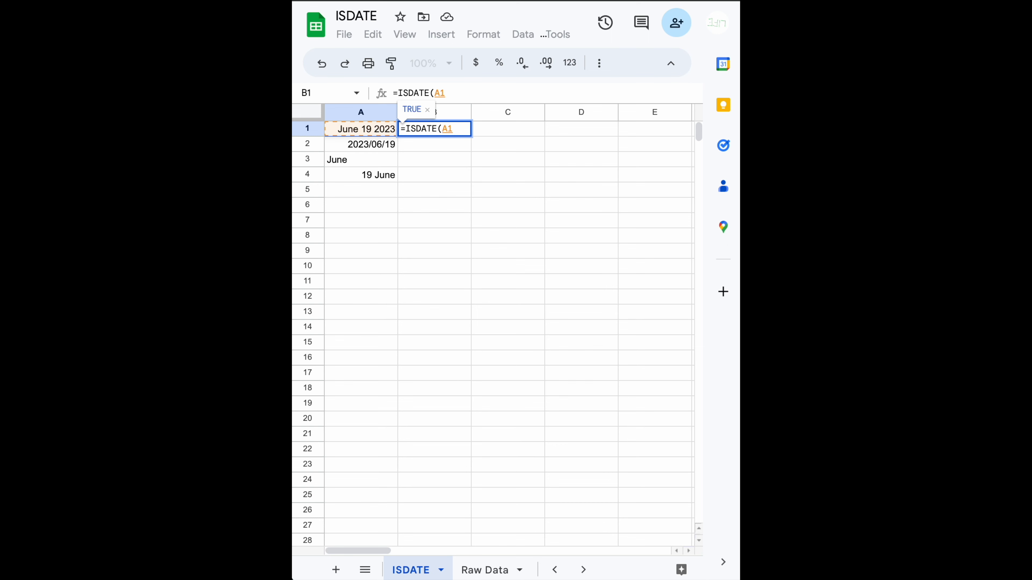
pyautogui.press('Return')
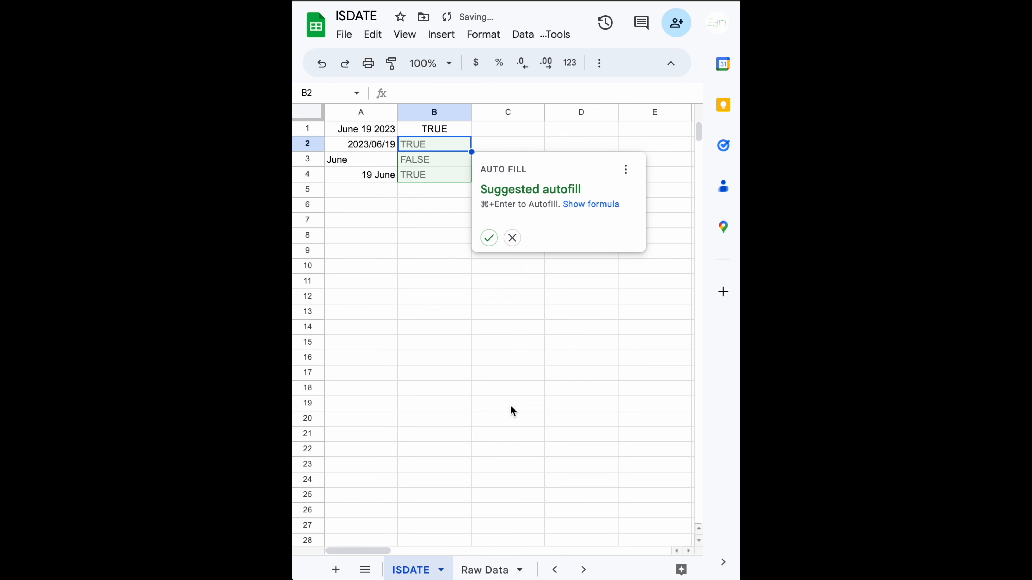
pyautogui.click(489, 237)
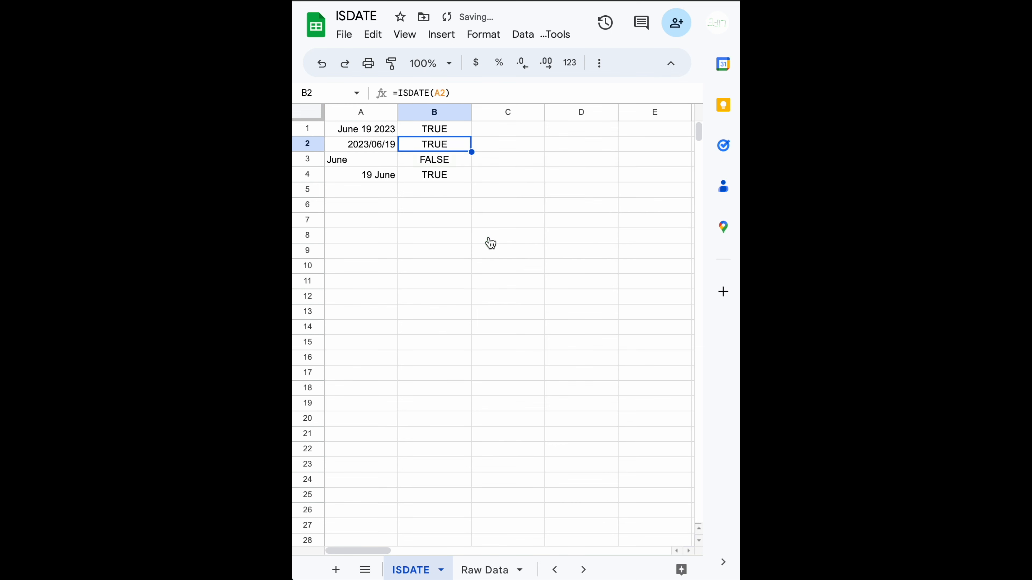
# Step: Inspect the formula in B4 and the full date stored behind cell A4
pyautogui.click(435, 177)
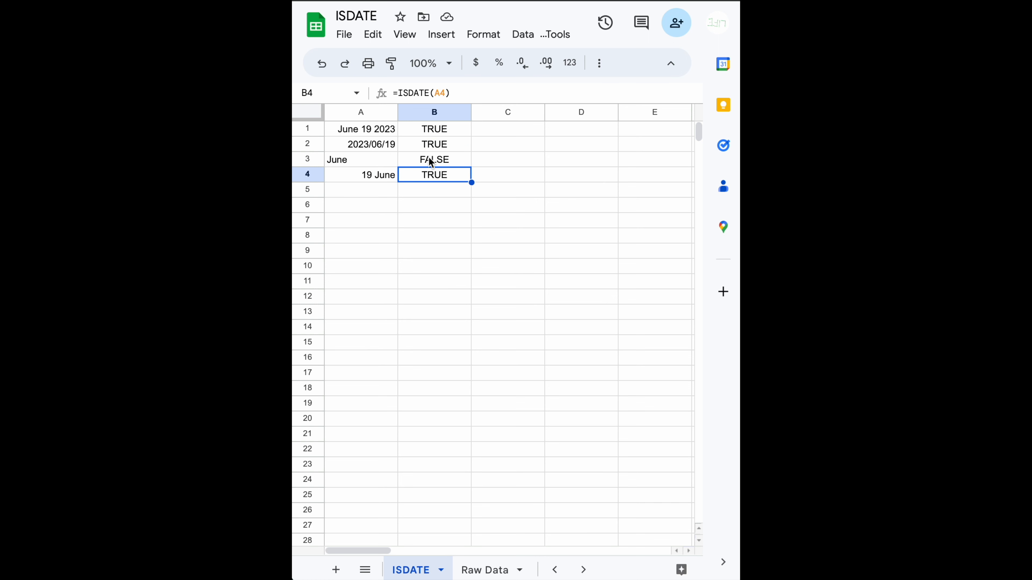
pyautogui.click(380, 181)
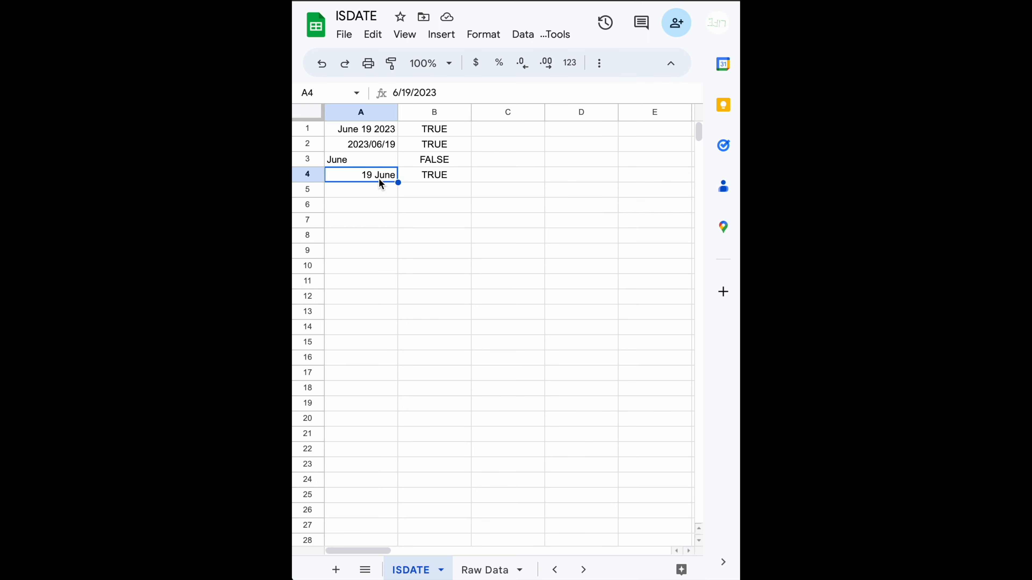
pyautogui.doubleClick(362, 179)
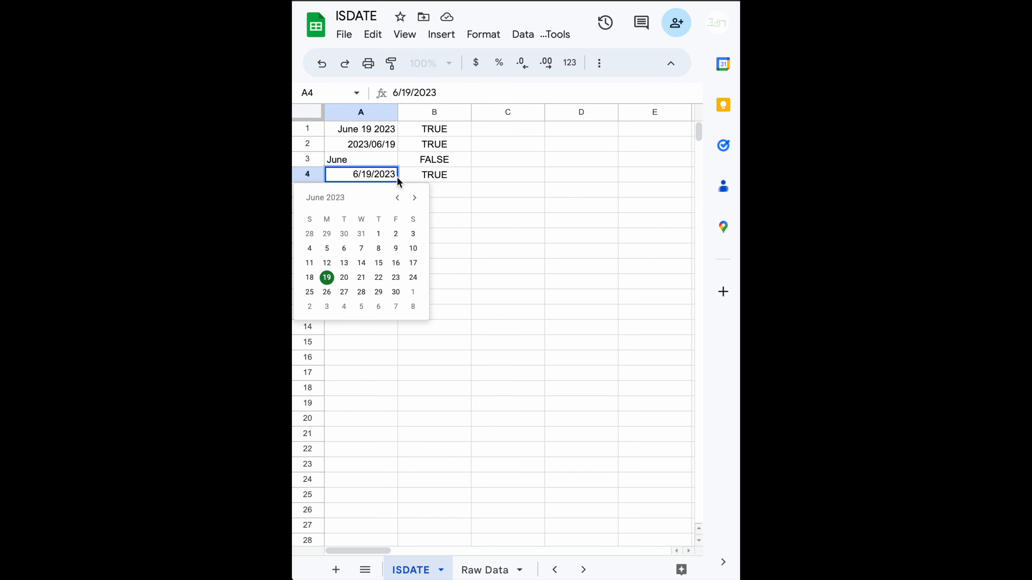
pyautogui.click(463, 196)
# Step: Try to re-enter the date in cell A4 as june 19
pyautogui.click(370, 179)
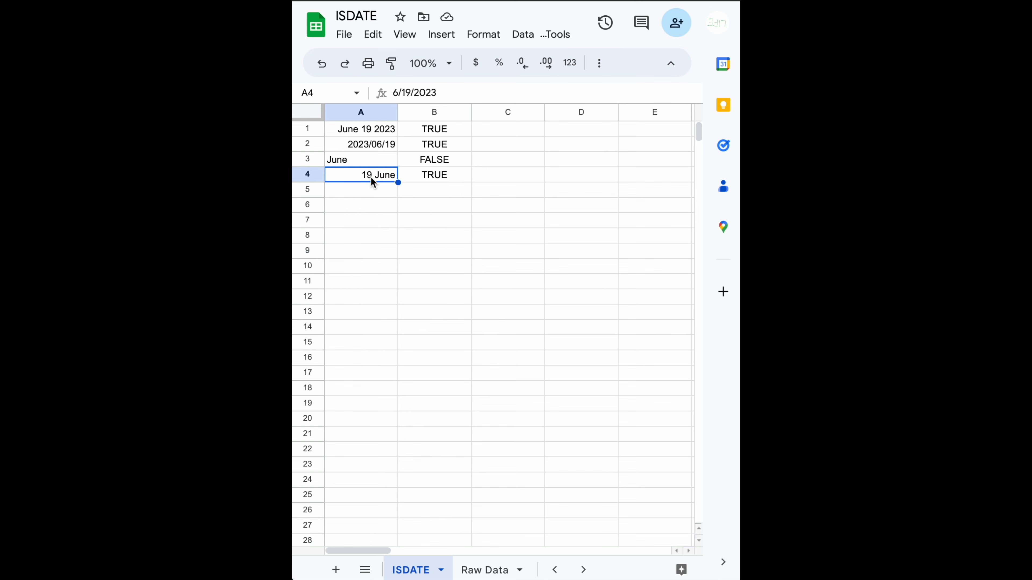
pyautogui.write('june ')
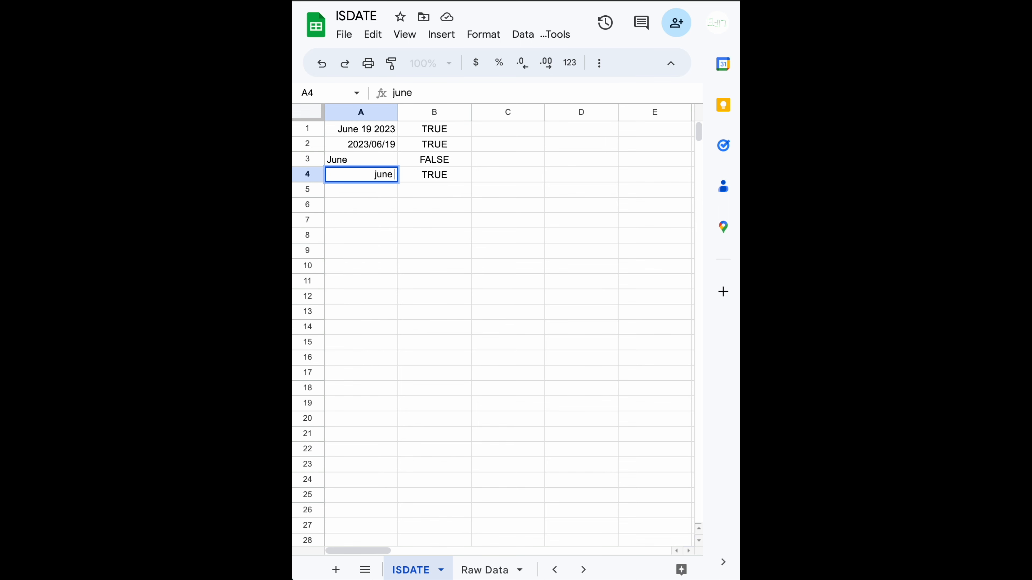
pyautogui.write('19')
pyautogui.press('Return')
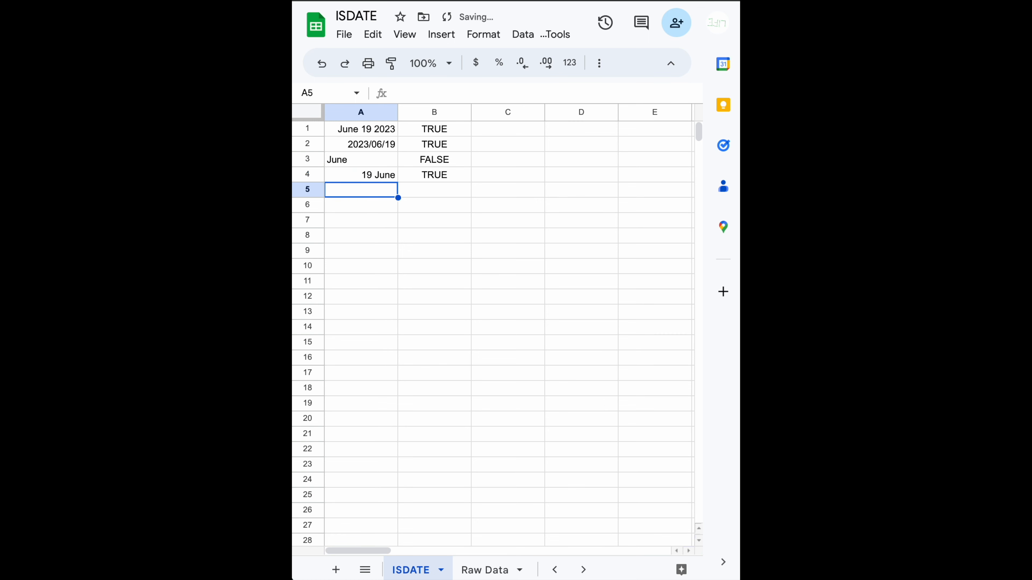
pyautogui.press('Up')
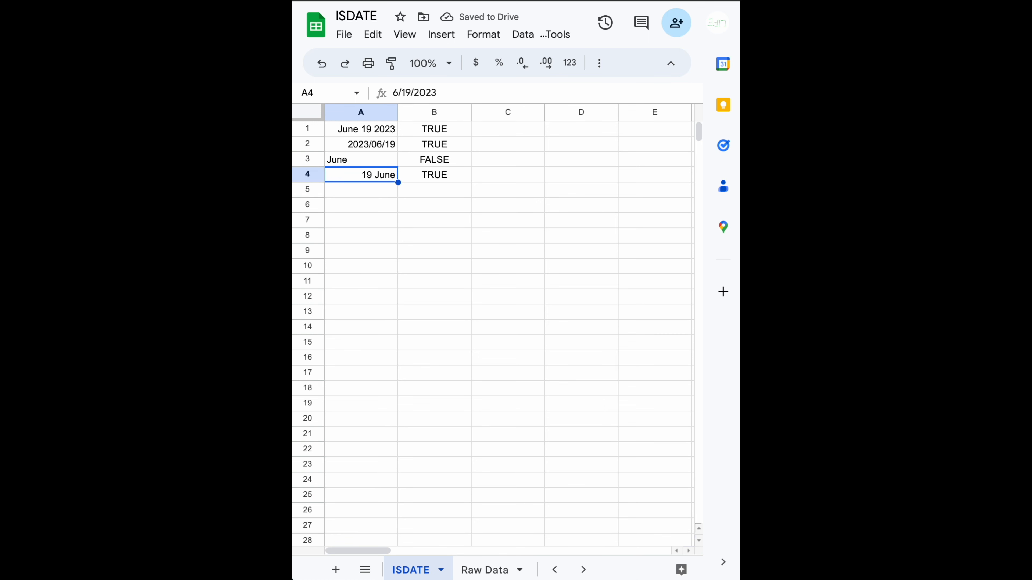
# Step: Enter june 19 in cell A5, below the existing sample dates
pyautogui.press('Down')
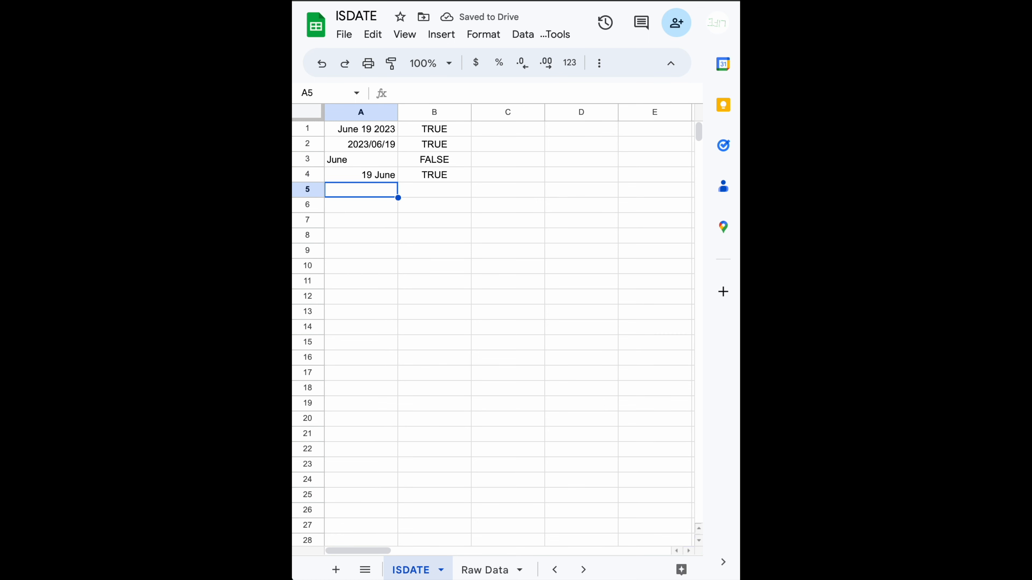
pyautogui.write('june 19')
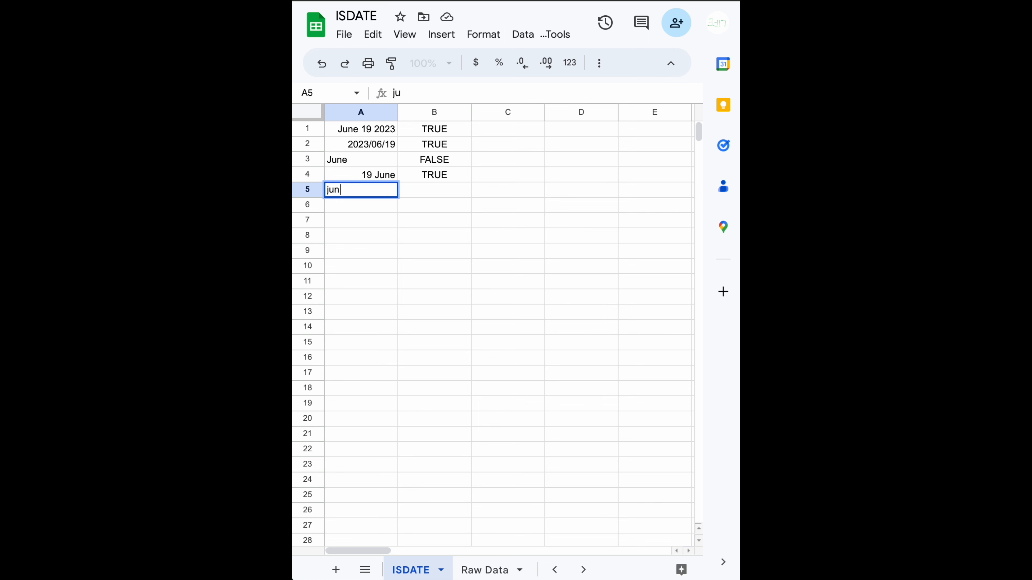
pyautogui.press('Return')
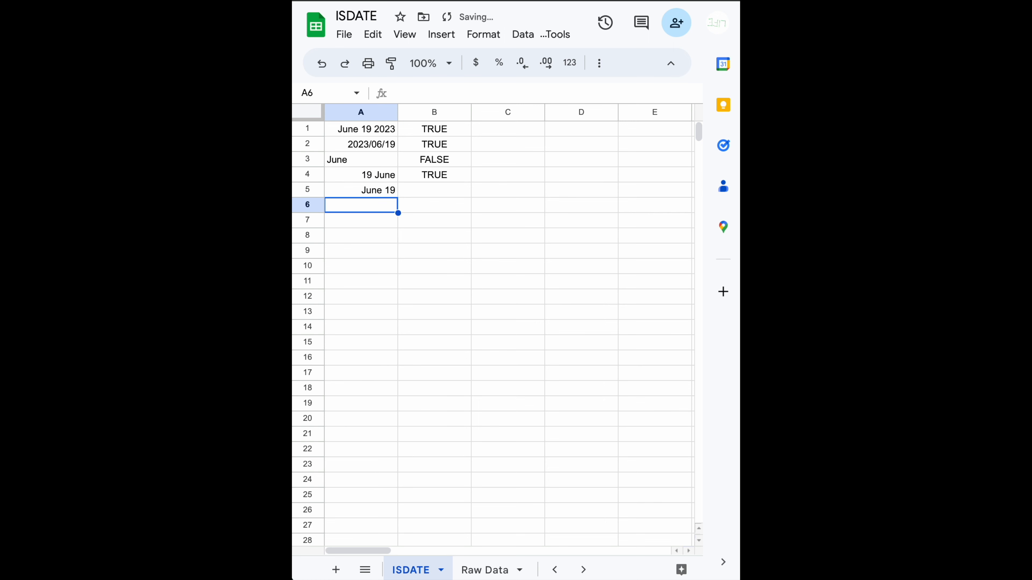
# Step: Extend the ISDATE formula from B4 down to B5 to test the new date
pyautogui.press('Up')
pyautogui.press('Right')
pyautogui.click(445, 175)
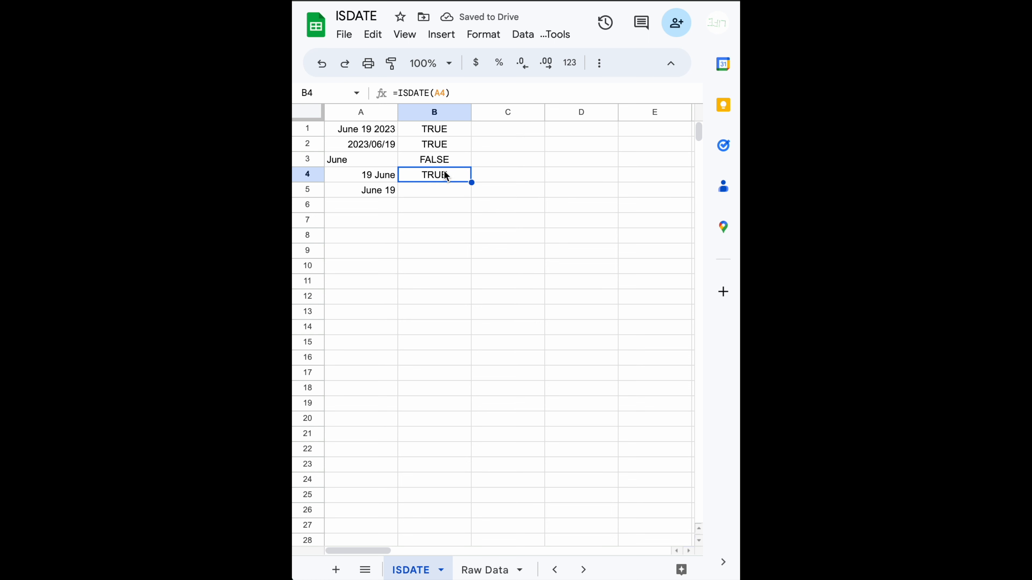
pyautogui.moveTo(472, 183); pyautogui.dragTo(472, 193)
pyautogui.click(426, 194)
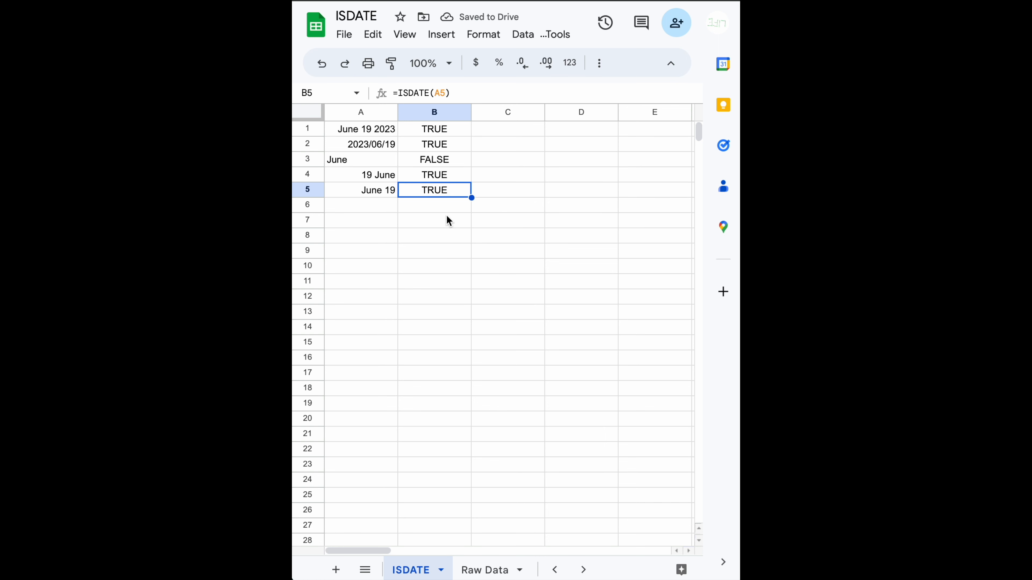
pyautogui.click(443, 223)
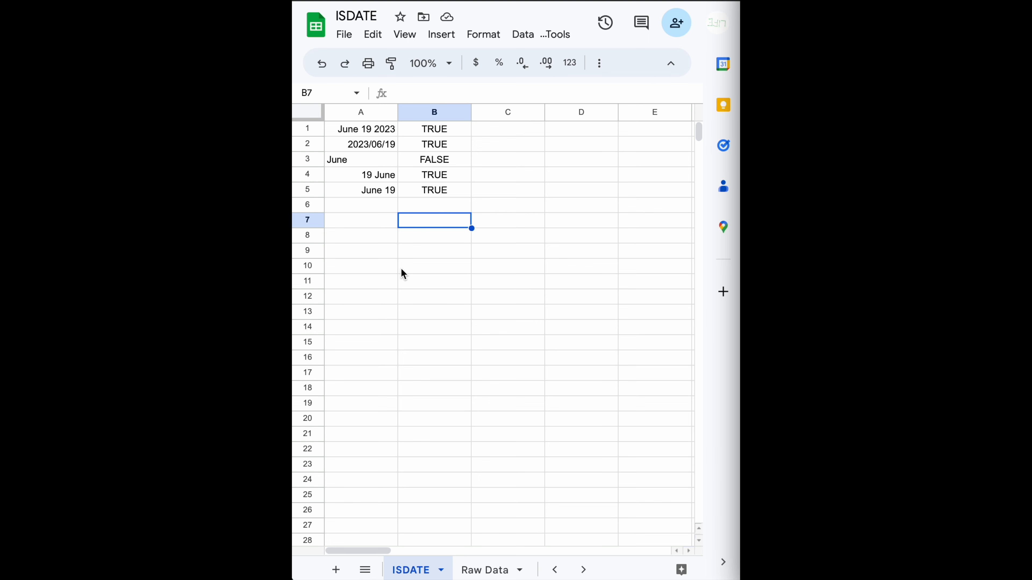
# Step: Enter a formula in cell C1 that returns "Valid Date" if ISDATE(A1) is true and "Invalid Date" otherwise
pyautogui.click(497, 129)
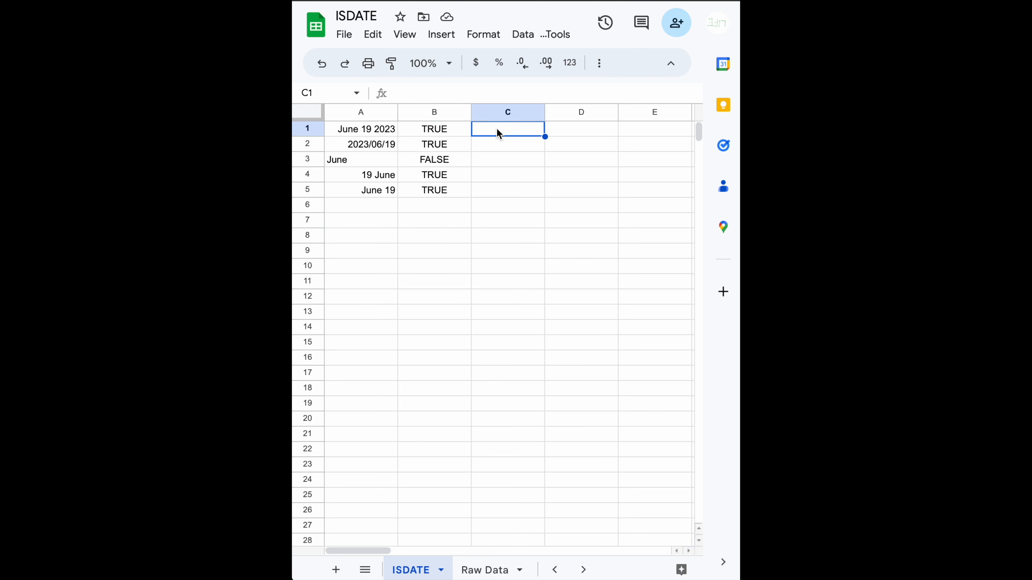
pyautogui.write('=if')
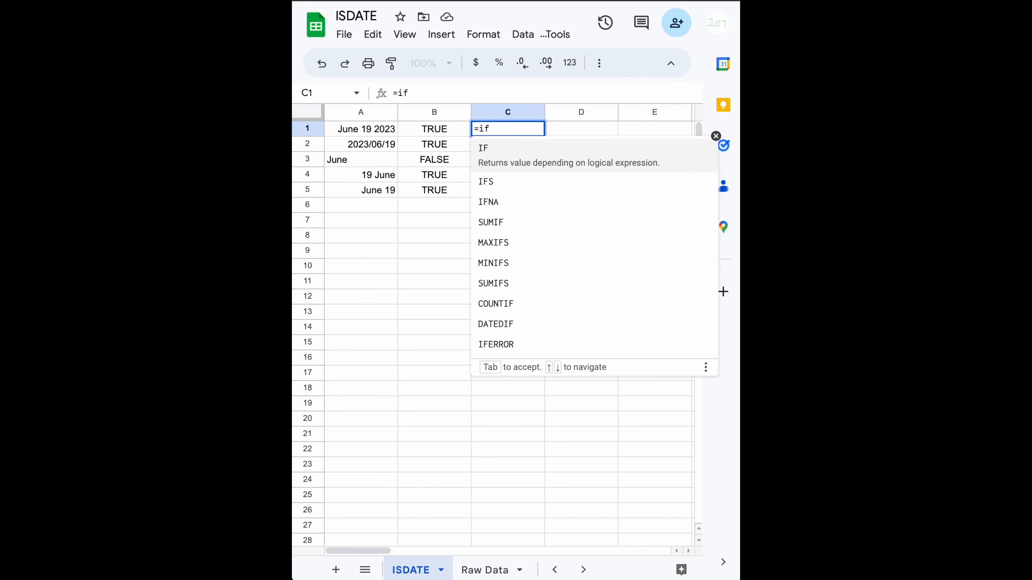
pyautogui.write('(isdate')
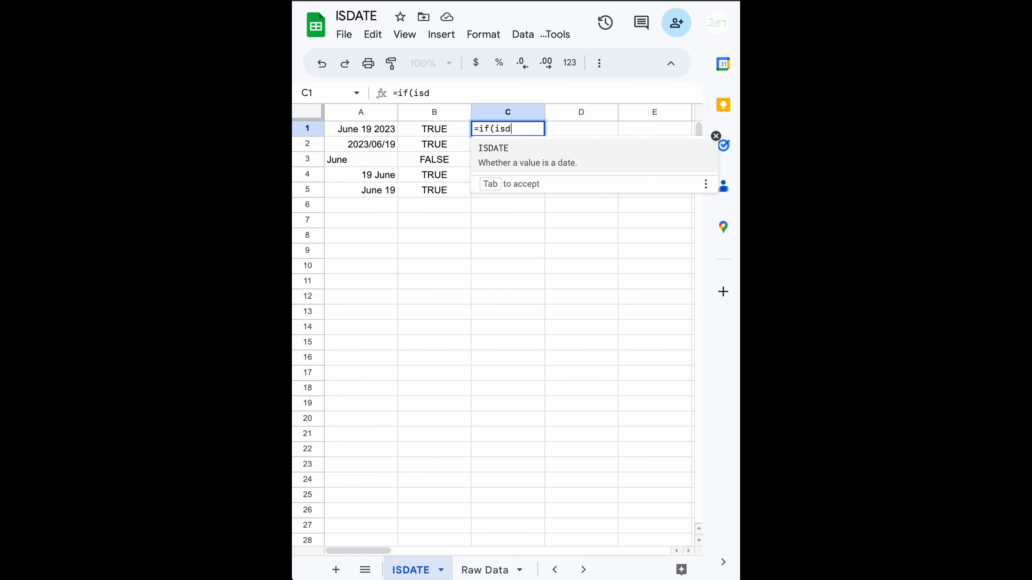
pyautogui.press('Tab')
pyautogui.press('Left')
pyautogui.press('Left')
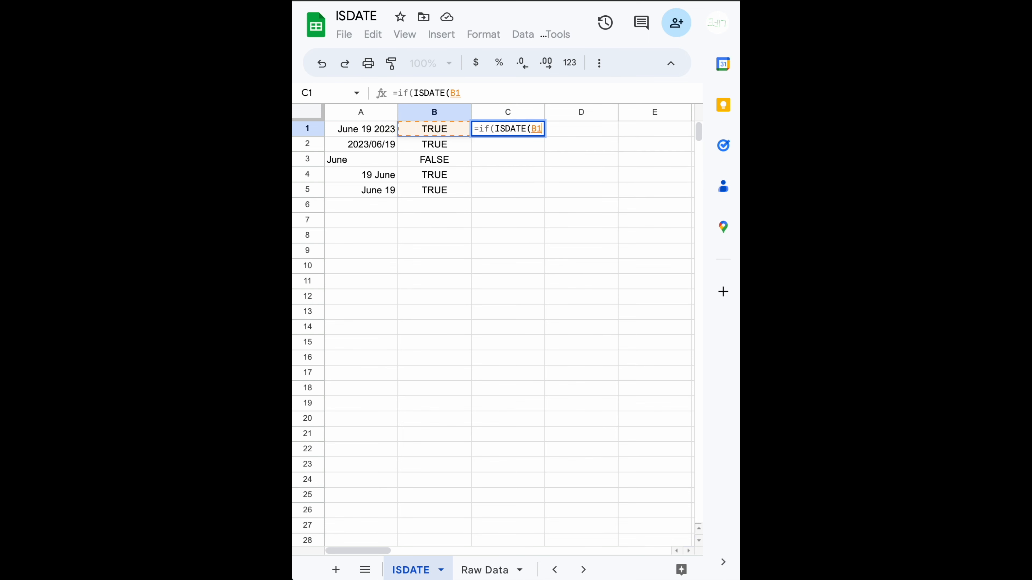
pyautogui.write(')')
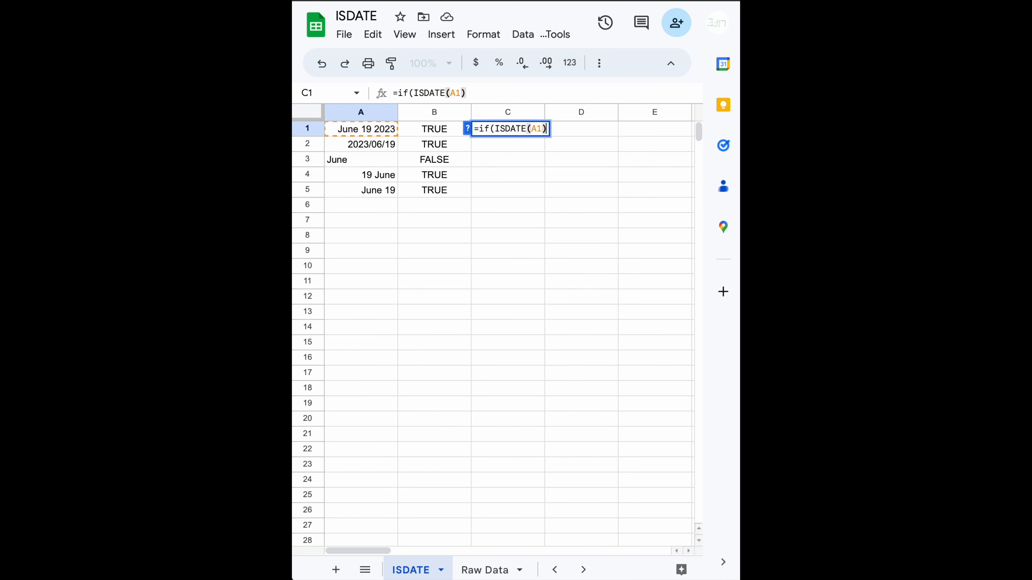
pyautogui.write(', "Valid Date')
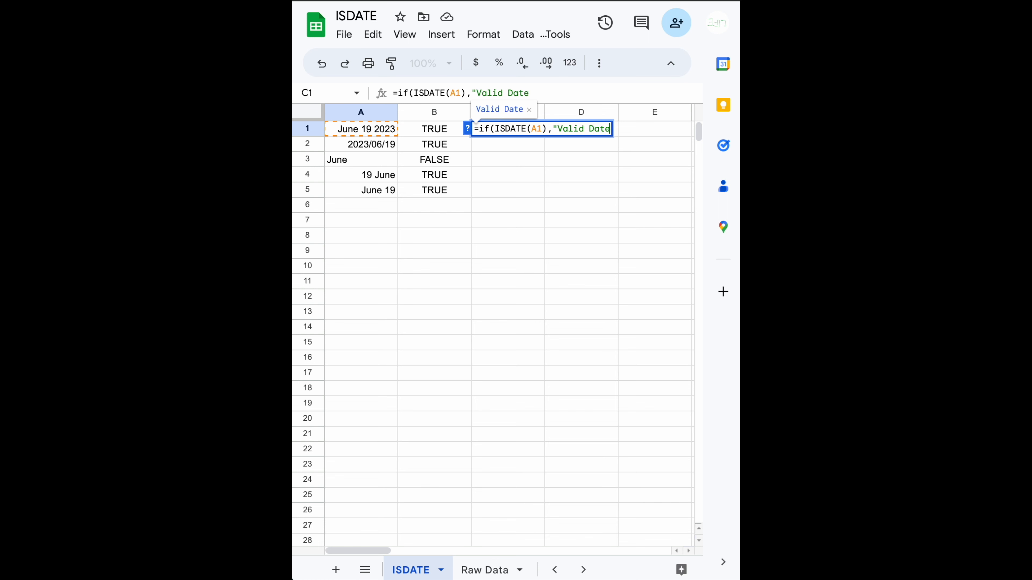
pyautogui.write('",')
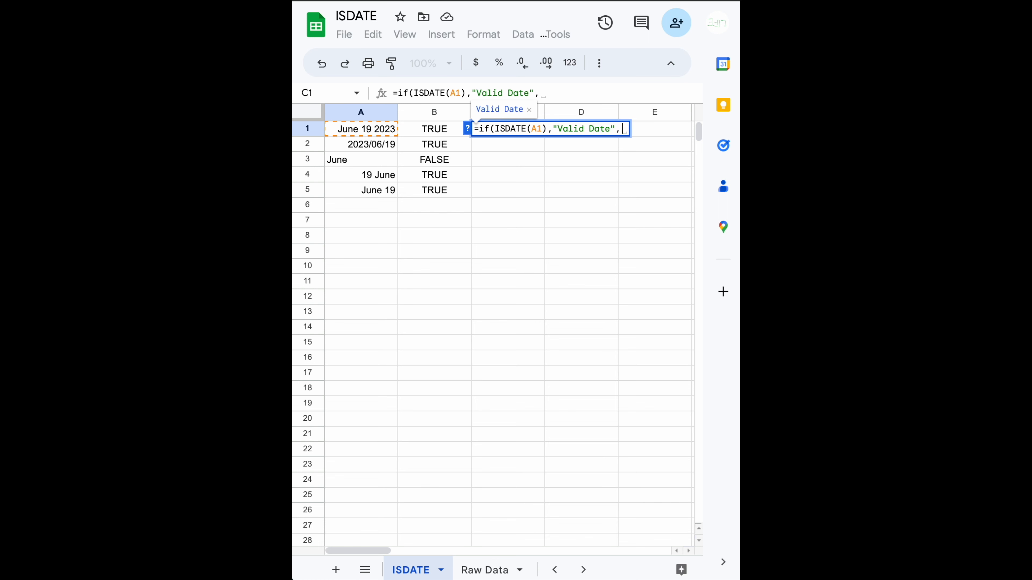
pyautogui.press('BackSpace')
pyautogui.write('"Invalid Date')
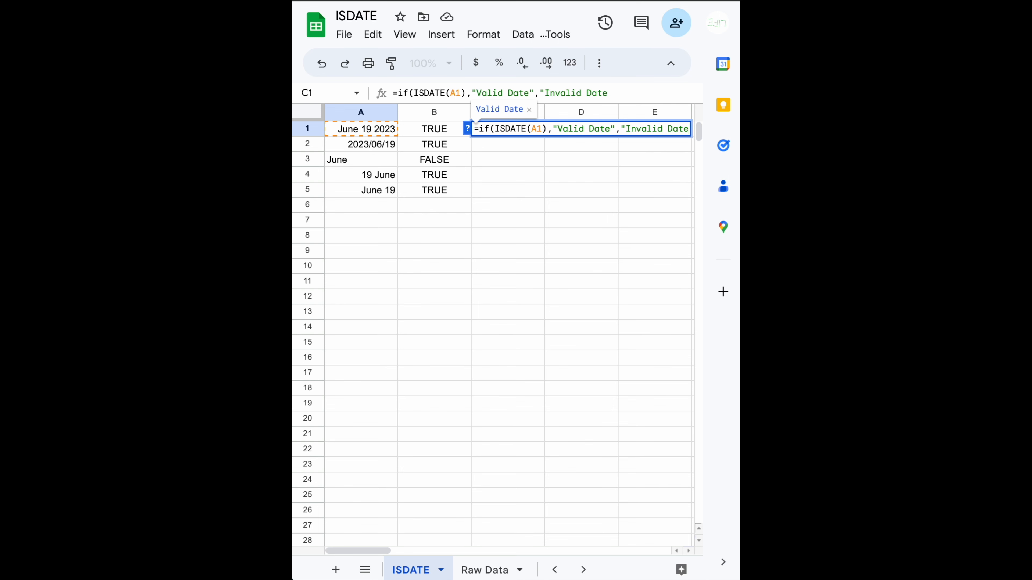
pyautogui.write('")')
pyautogui.press('Return')
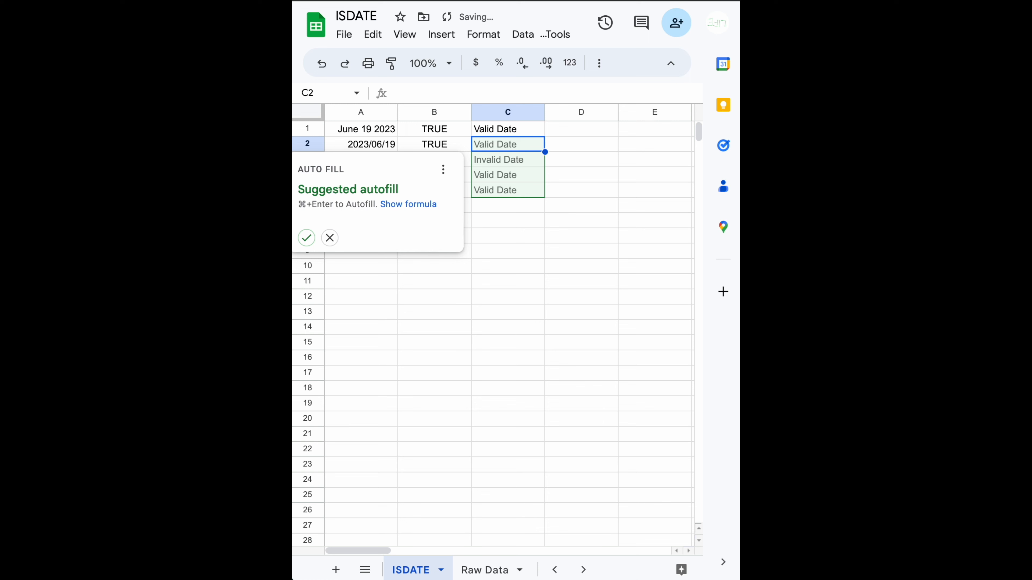
# Step: Accept the suggested autofill to extend the C1 IF and ISDATE formula down to C5
pyautogui.click(307, 238)
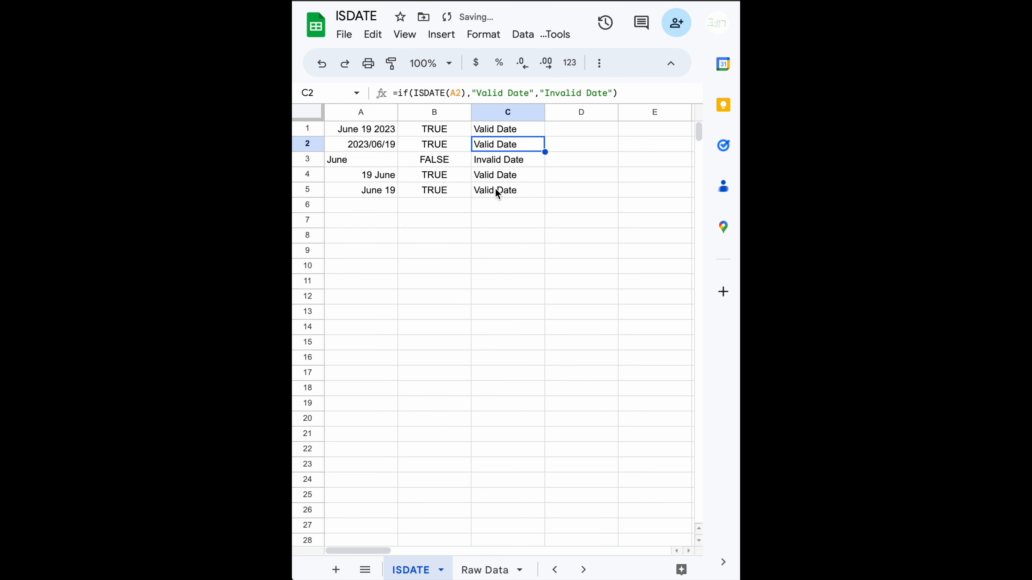
pyautogui.click(441, 130)
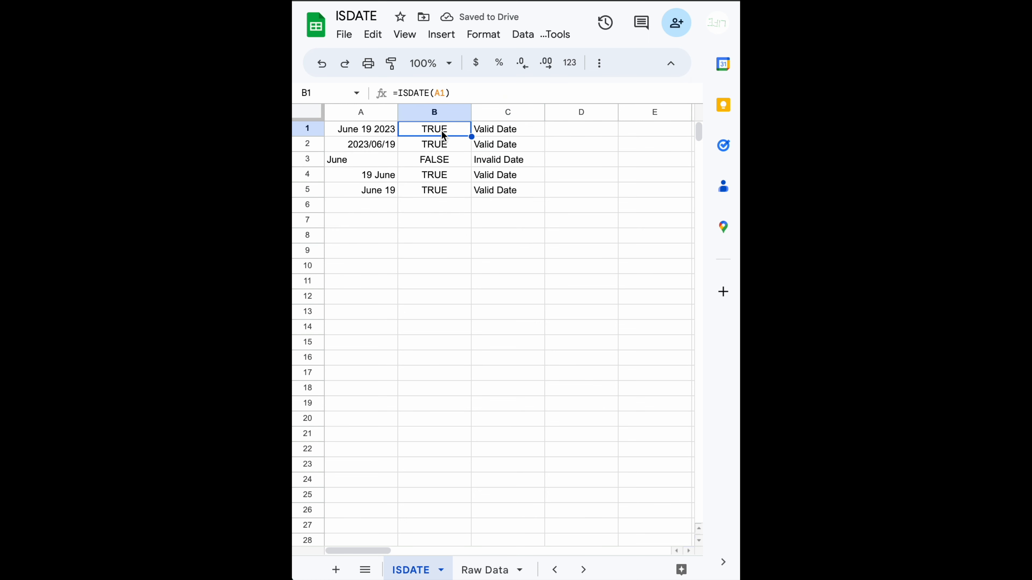
pyautogui.click(494, 178)
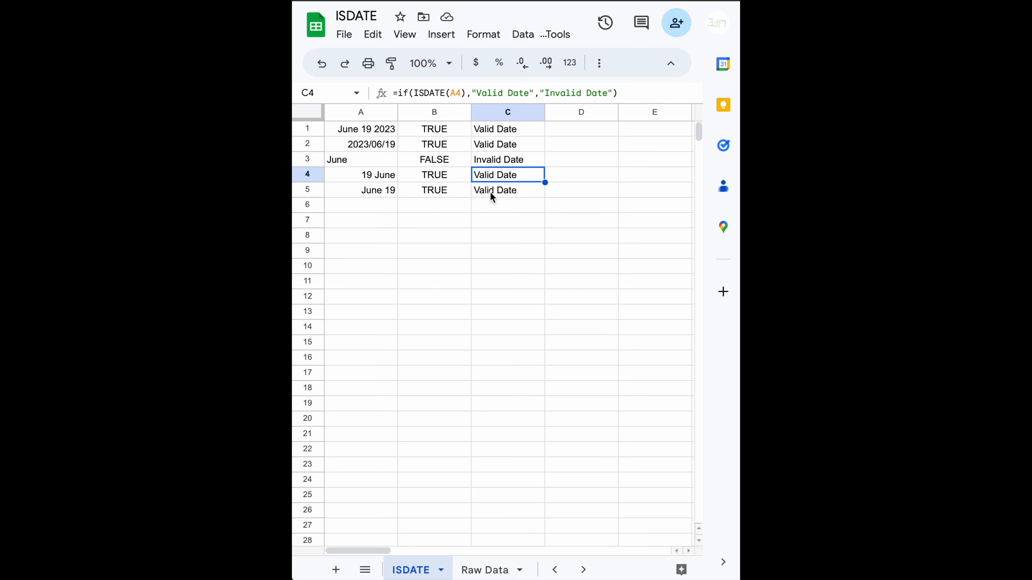
pyautogui.click(430, 115)
pyautogui.rightClick(431, 115)
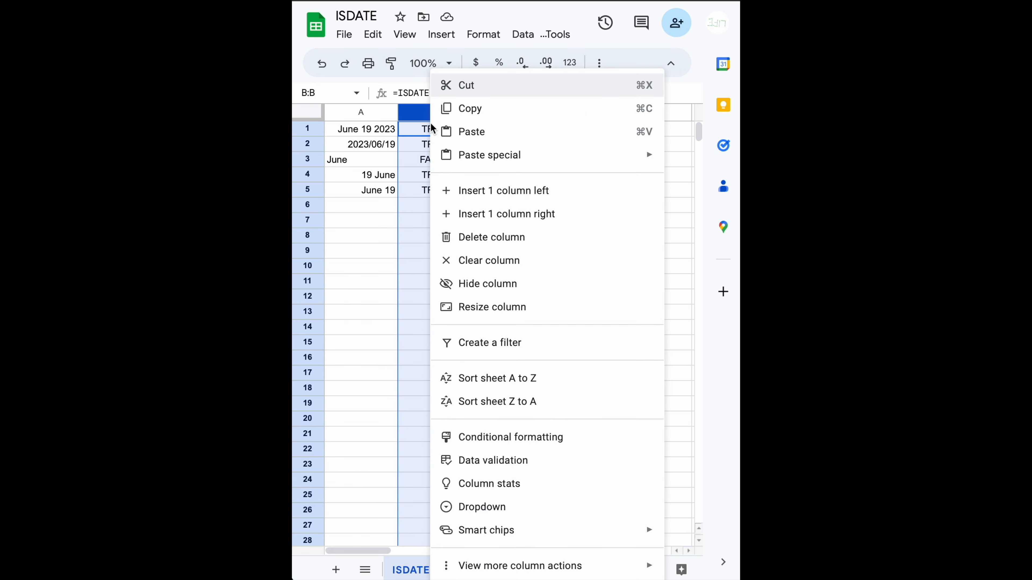
pyautogui.click(417, 254)
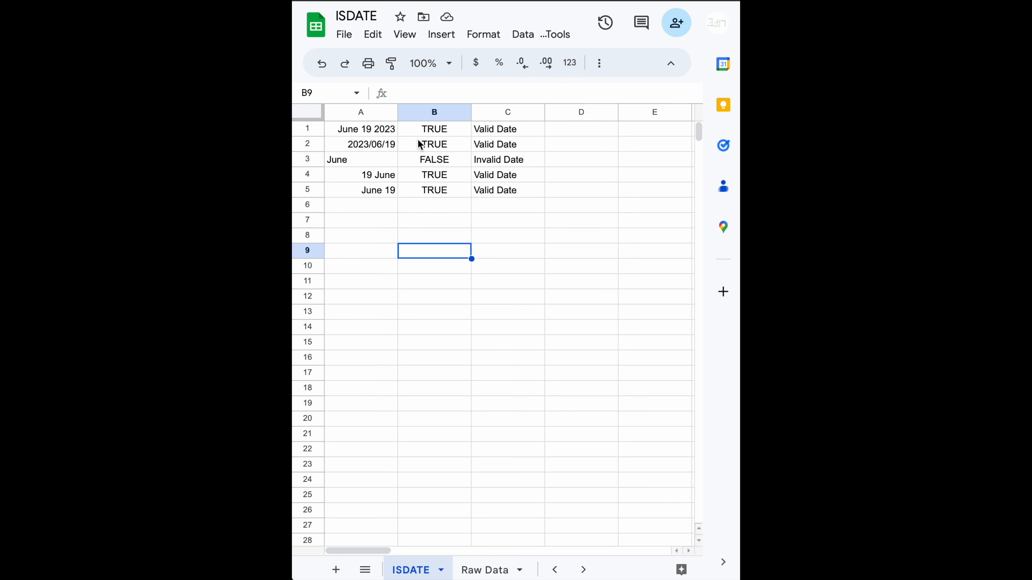
pyautogui.click(363, 128)
pyautogui.click(439, 128)
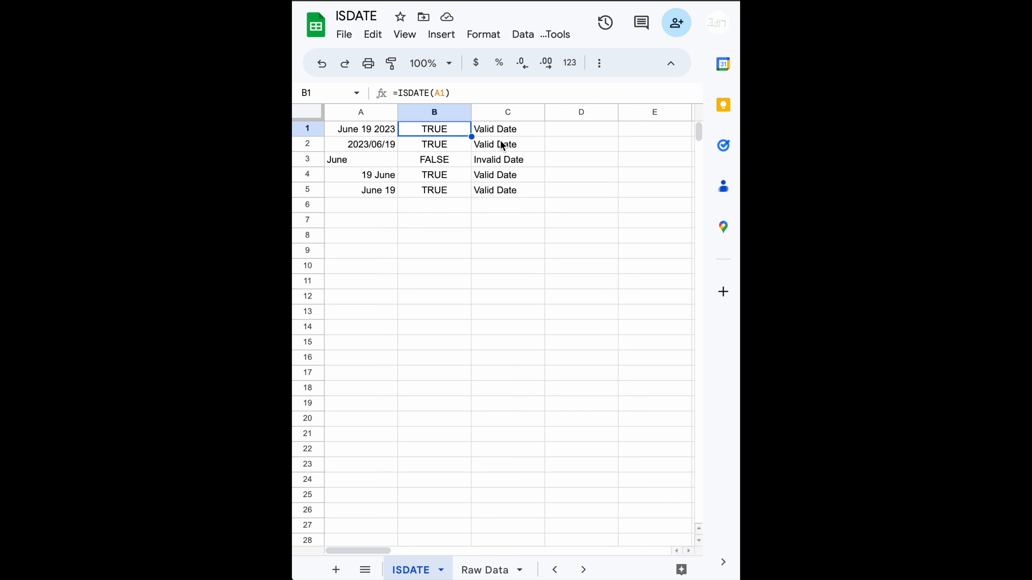
# Step: Change the true result of the C1 formula from "Valid Date" to "আমার পছন্দের তারিখ"
pyautogui.click(506, 128)
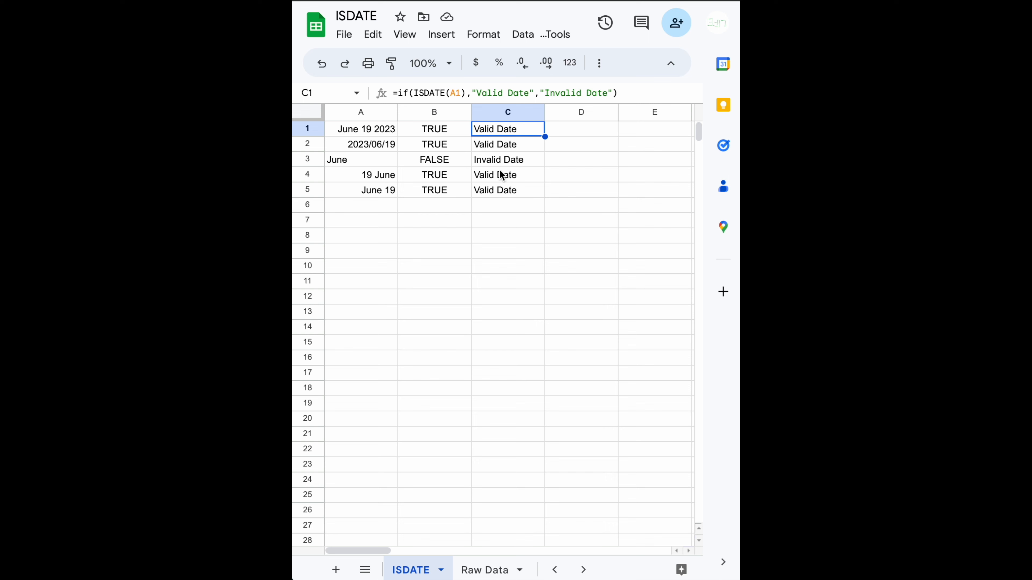
pyautogui.moveTo(529, 93); pyautogui.dragTo(479, 93)
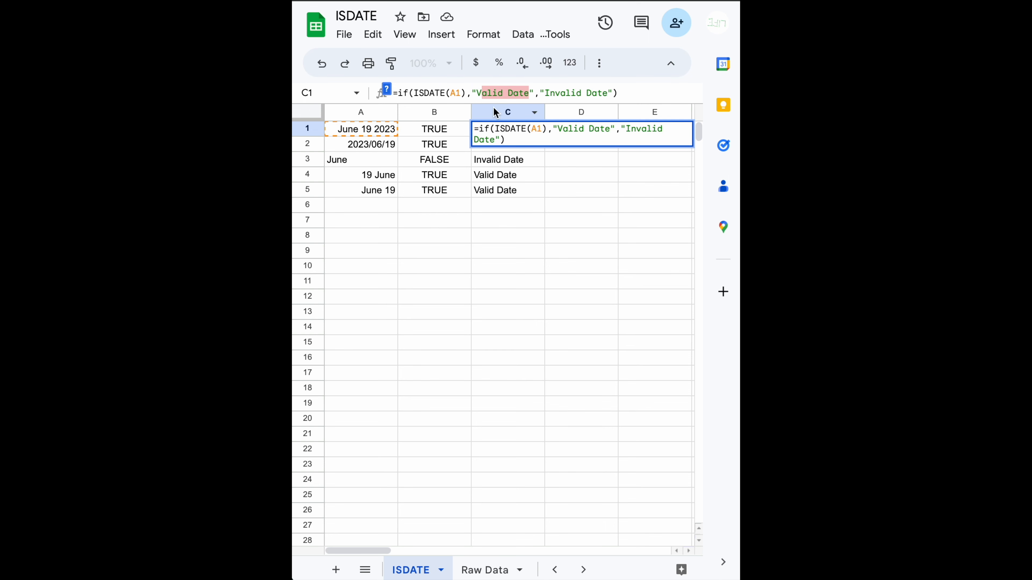
pyautogui.press('BackSpace')
pyautogui.press('BackSpace')
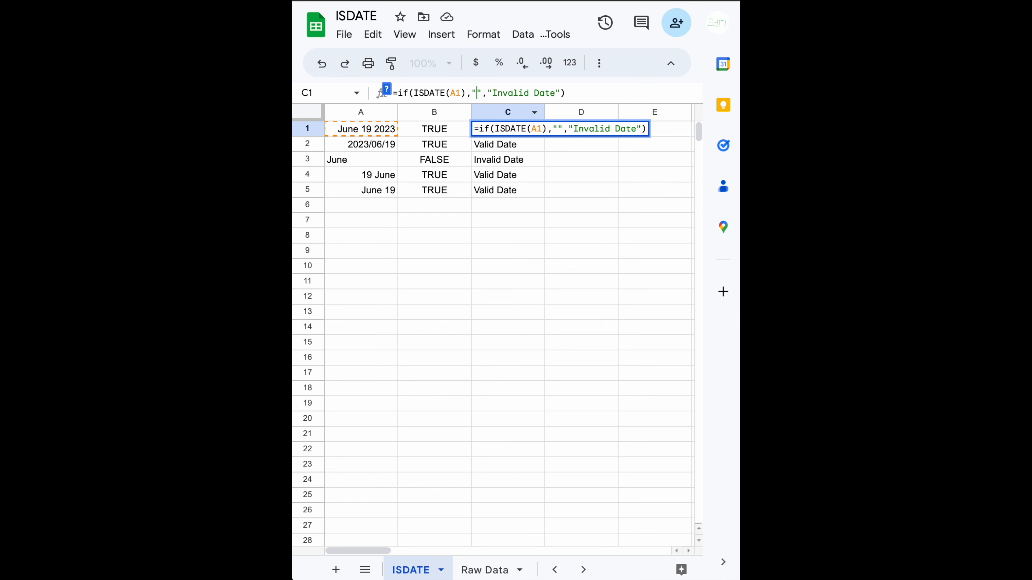
pyautogui.write('amar pochnde')
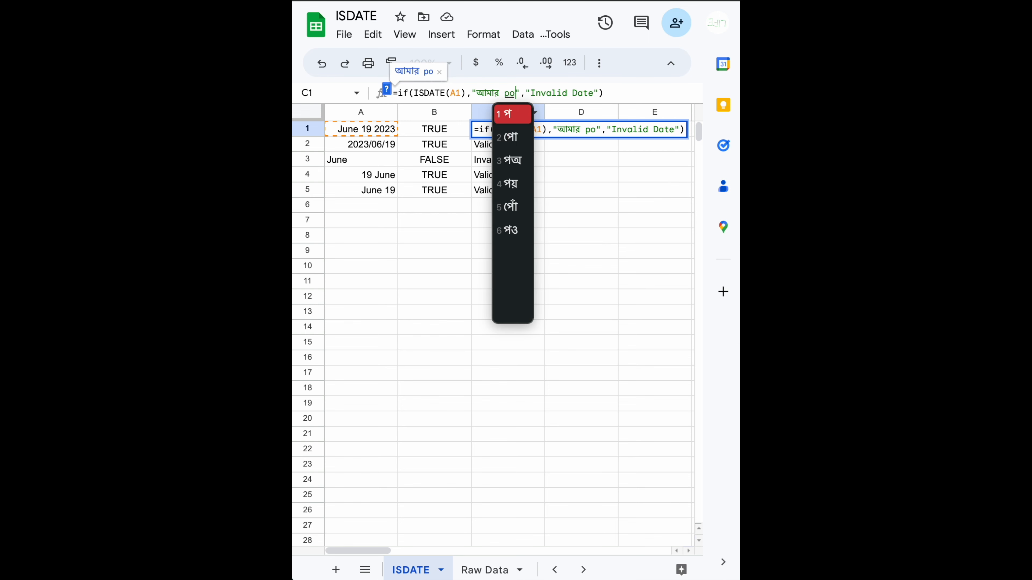
pyautogui.write('r tarikh')
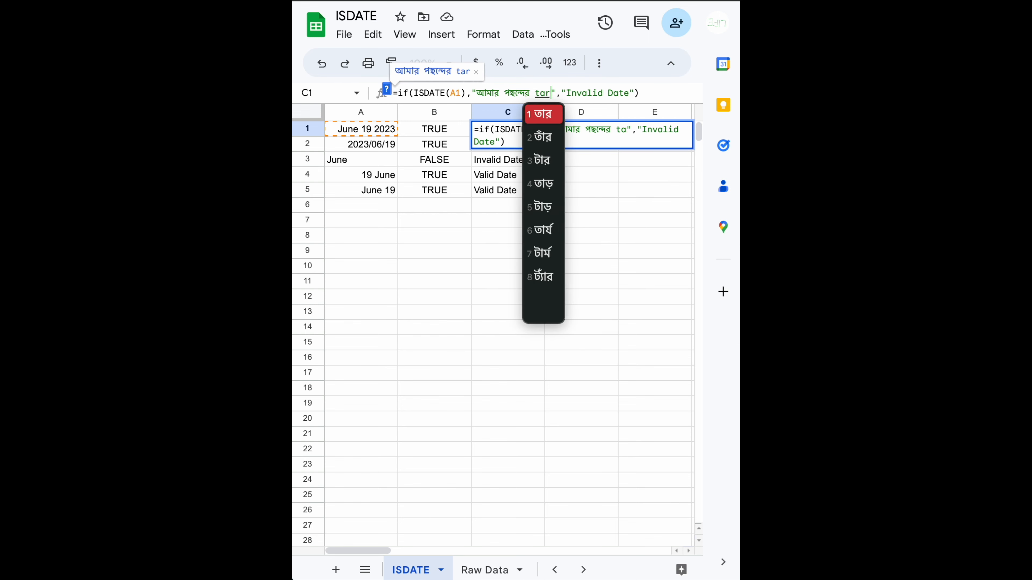
pyautogui.press('Return')
pyautogui.press('Return')
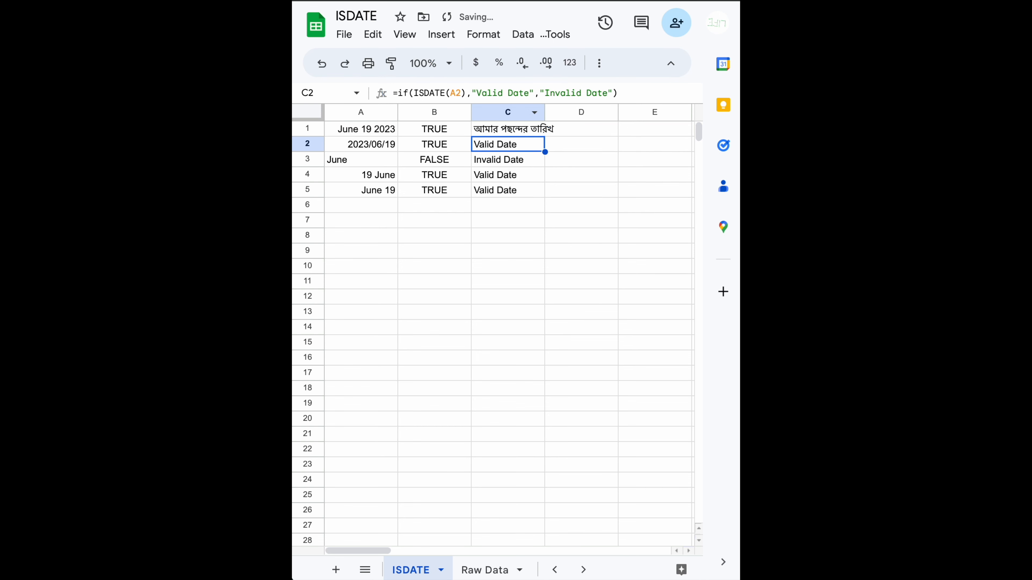
# Step: Change the false result of the C2 formula to "আমার পছন্দের তারিখ না"
pyautogui.click(608, 93)
pyautogui.moveTo(607, 93); pyautogui.dragTo(544, 93)
pyautogui.write('আমার poch')
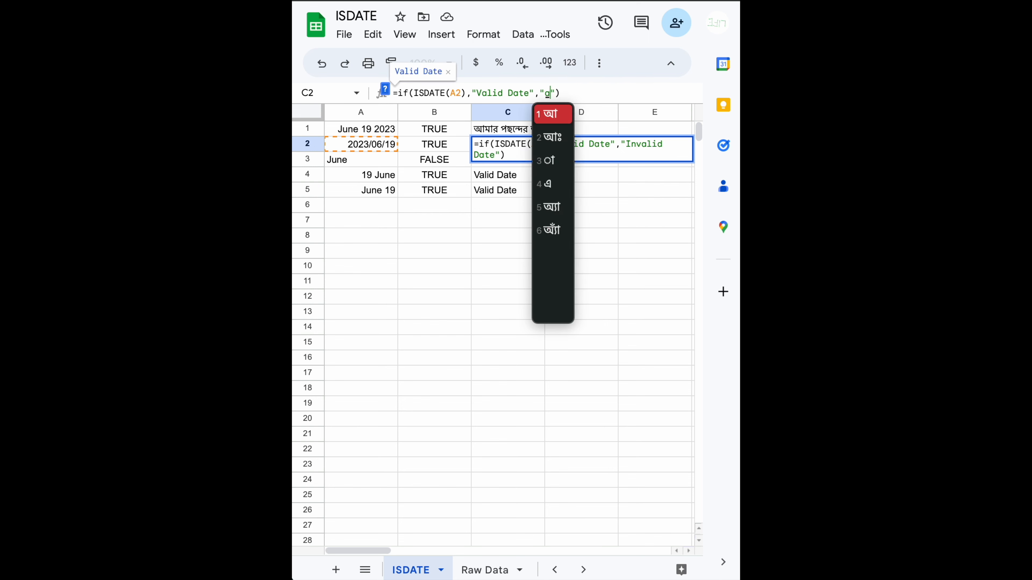
pyautogui.write('onder taik')
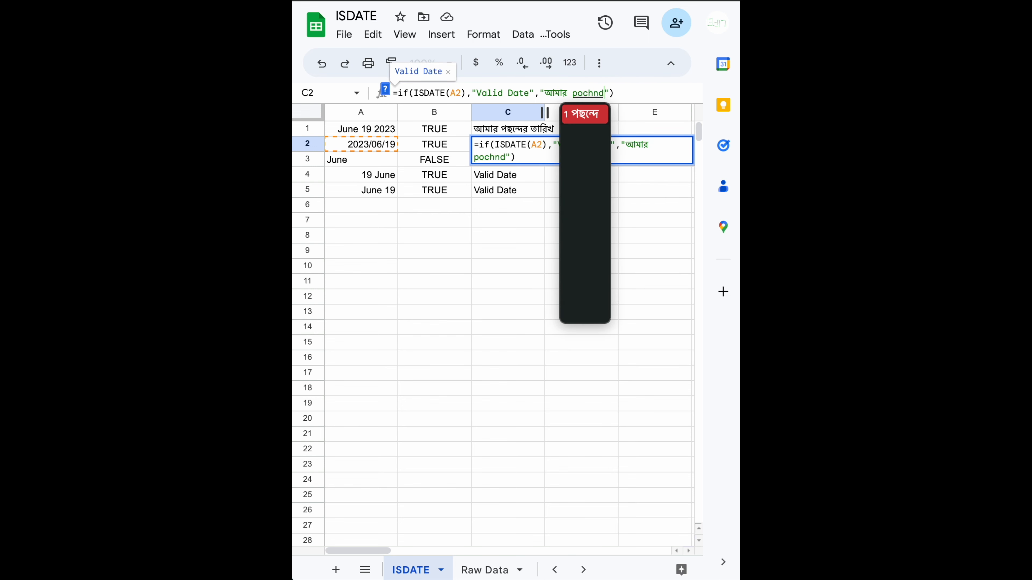
pyautogui.press('BackSpace')
pyautogui.press('BackSpace')
pyautogui.write('rikh na')
pyautogui.press('Return')
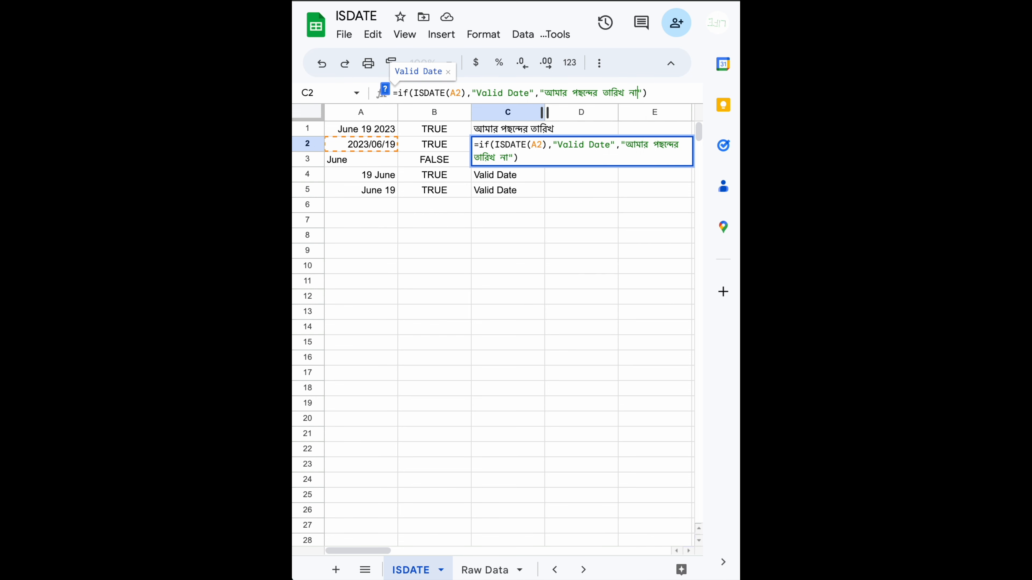
pyautogui.press('Return')
# Step: Fill the C1 formula down through C5 and check the resulting formulas in C3 and C2
pyautogui.click(529, 131)
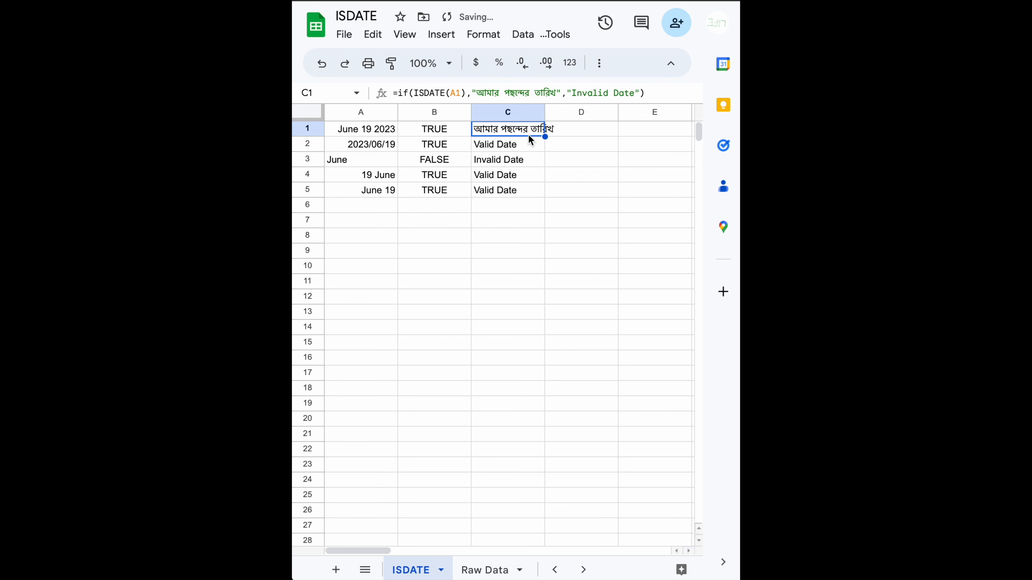
pyautogui.moveTo(545, 136); pyautogui.dragTo(546, 187)
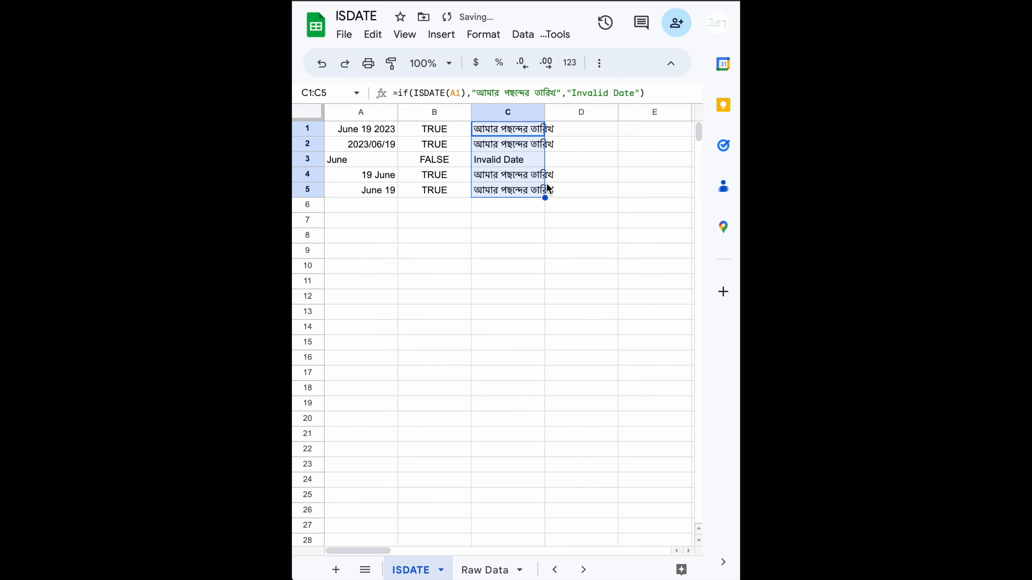
pyautogui.click(527, 211)
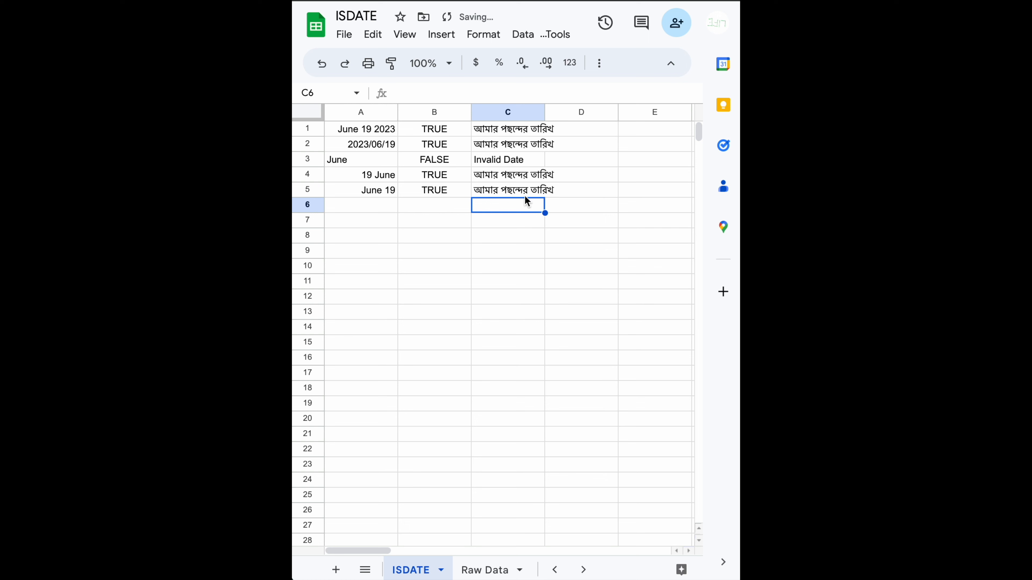
pyautogui.click(511, 159)
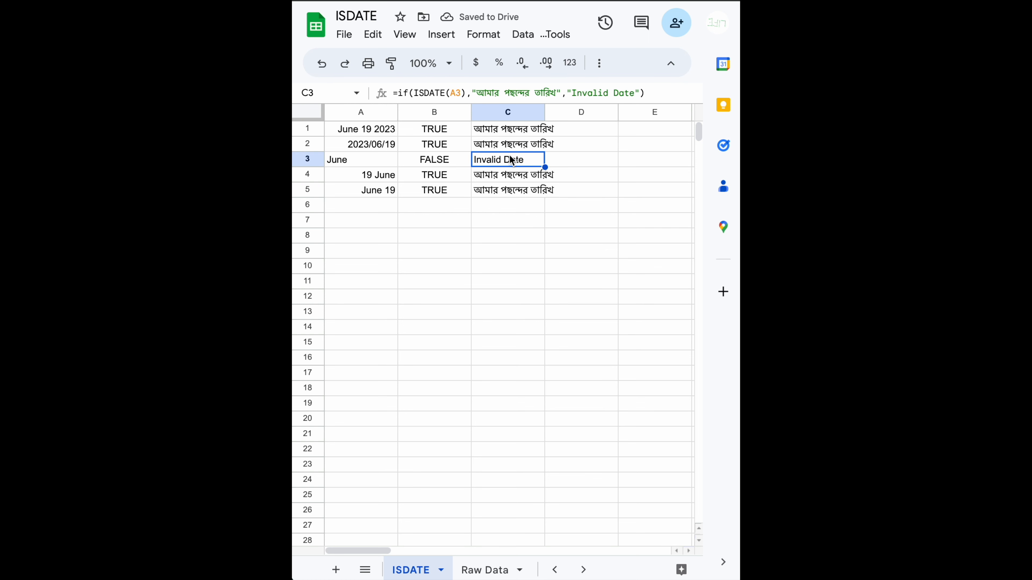
pyautogui.click(536, 148)
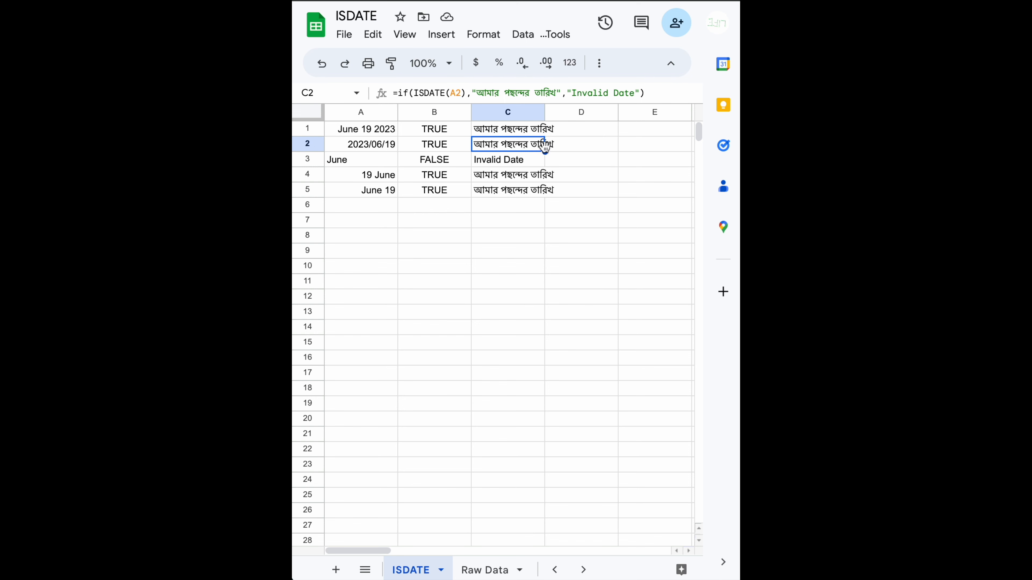
# Step: Replace the false result "Invalid Date" in the C1 formula with "আমার পছন্দের তারিখ না"
pyautogui.click(542, 132)
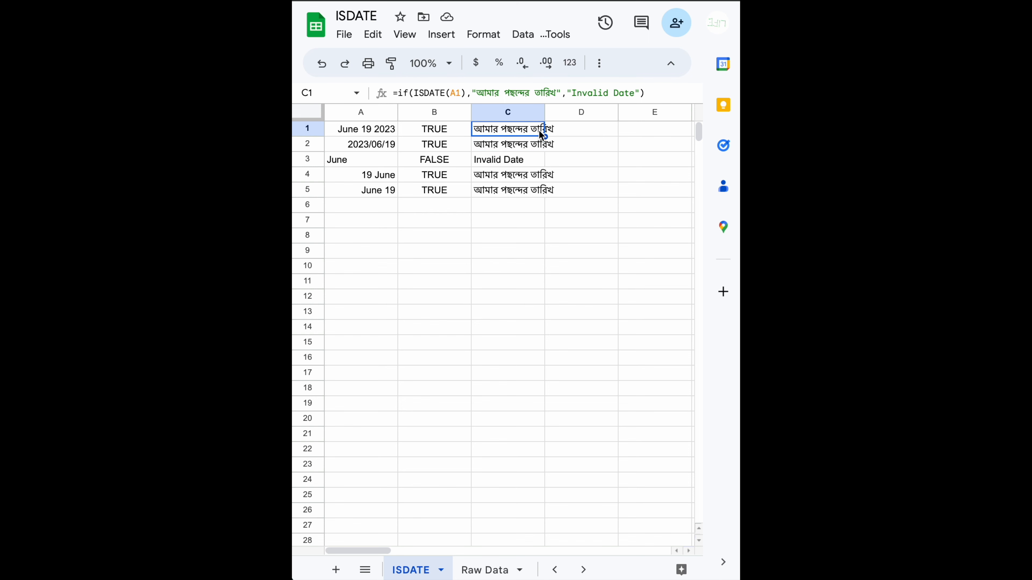
pyautogui.click(633, 93)
pyautogui.moveTo(633, 93); pyautogui.dragTo(573, 93)
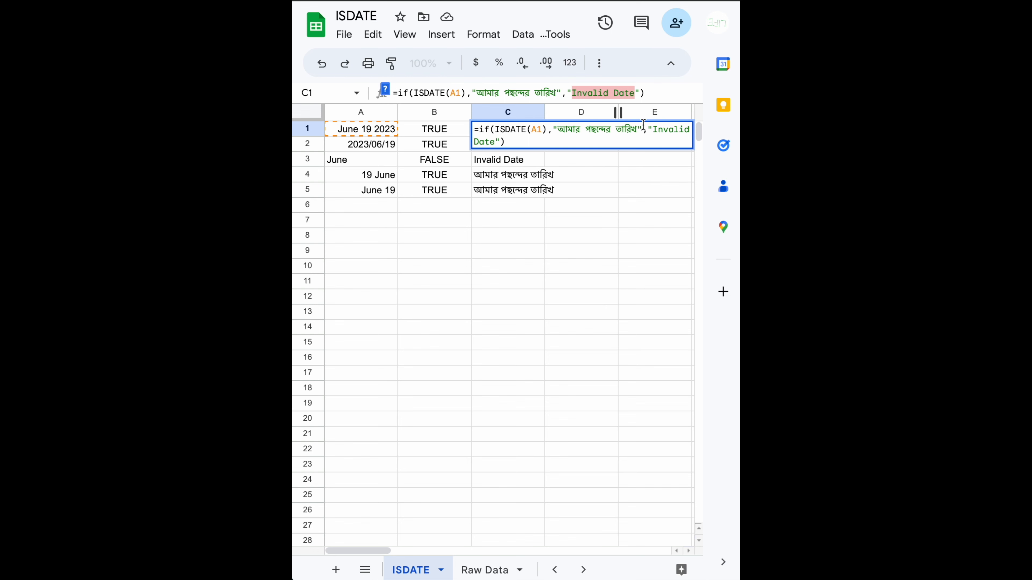
pyautogui.write('amar poc')
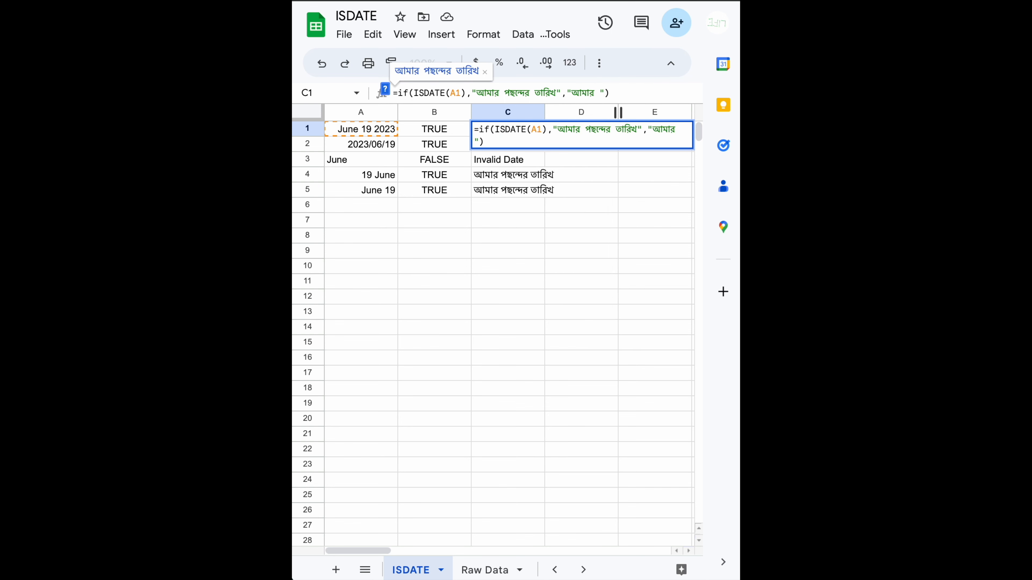
pyautogui.write('honder tarikh')
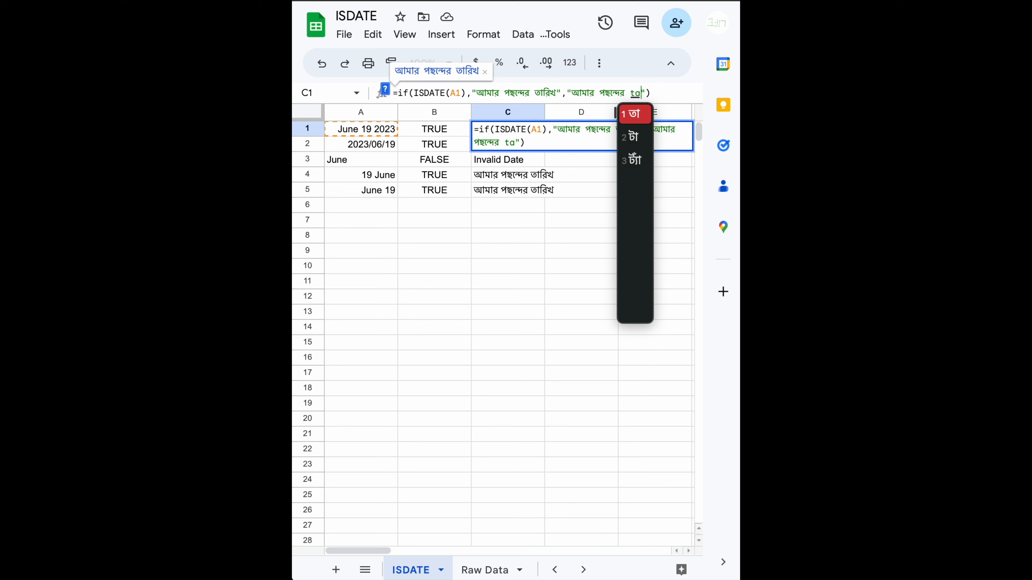
pyautogui.write(' na')
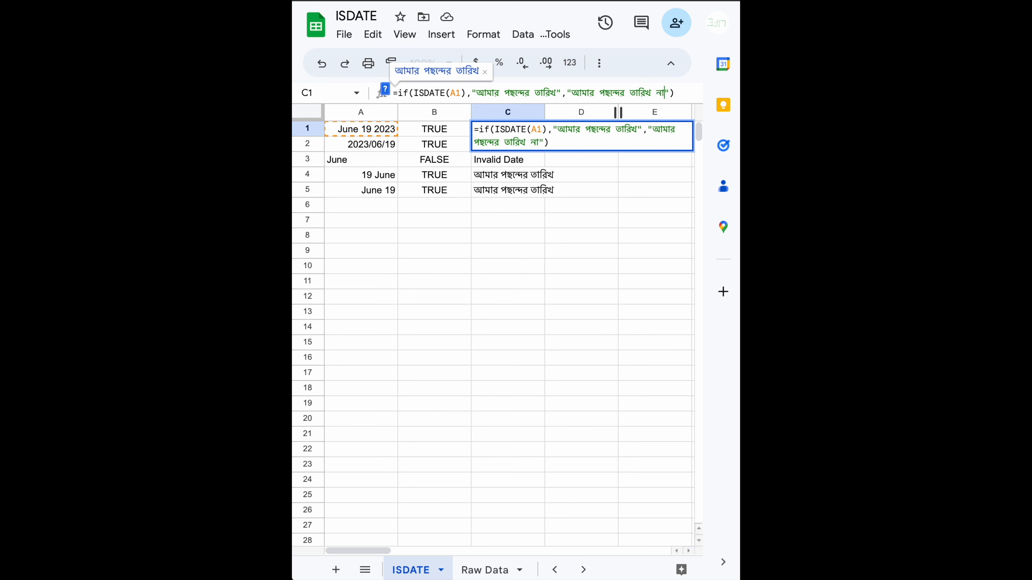
pyautogui.press('Return')
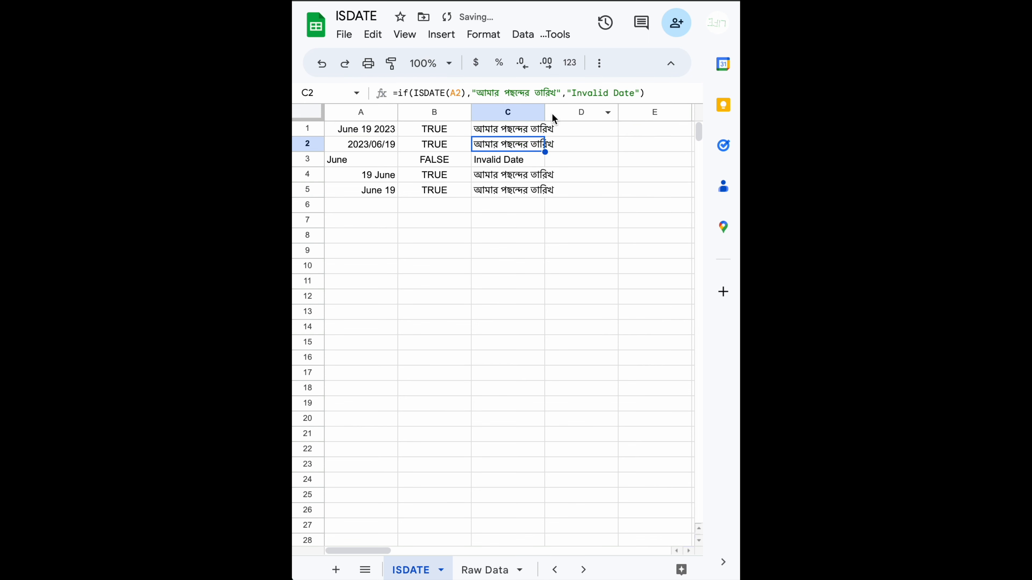
pyautogui.click(533, 129)
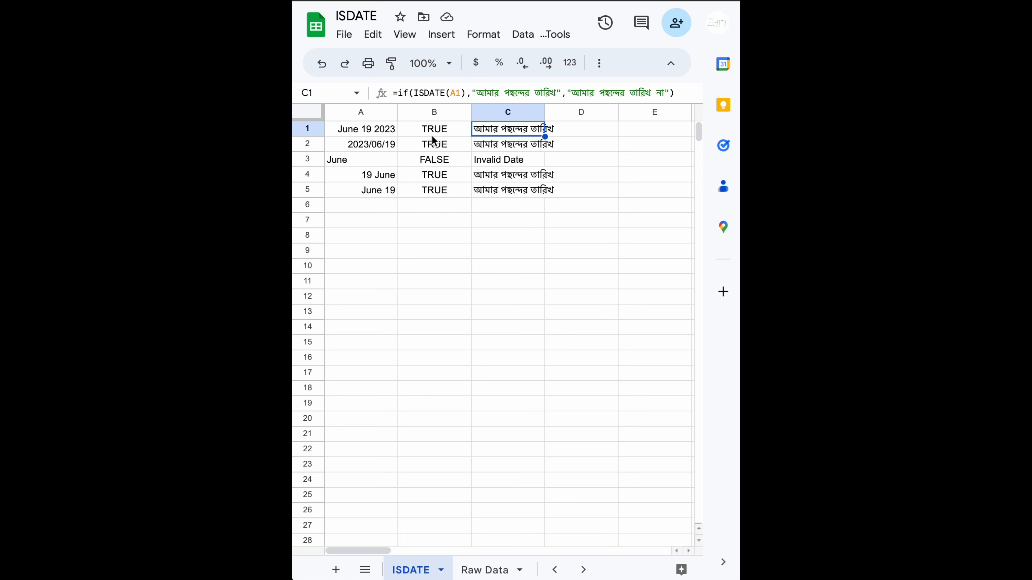
pyautogui.click(431, 247)
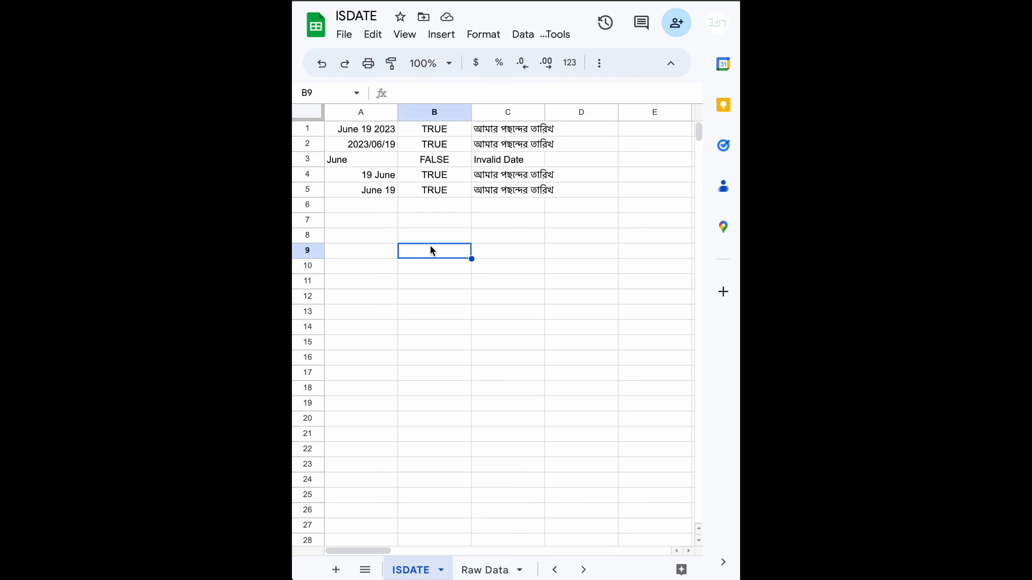